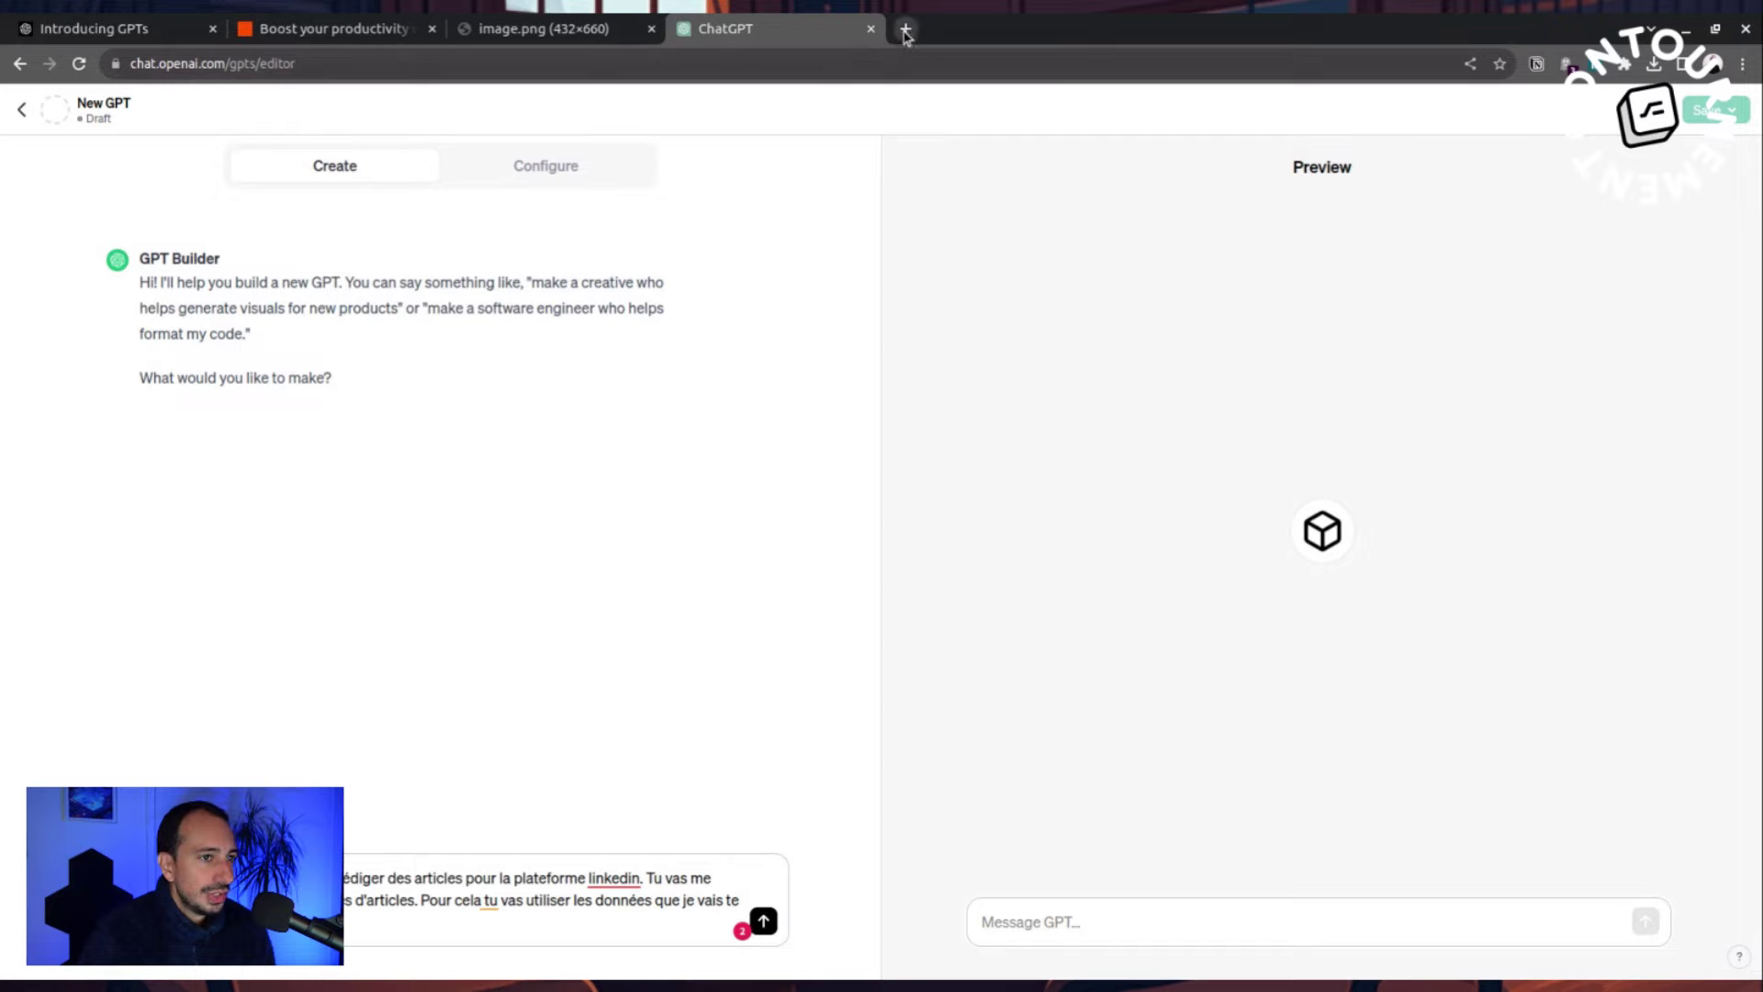
# Search the web for "csvtojson" in a new tab and open the CSV to JSON converter on csvjson.com.
pyautogui.click(905, 28)
pyautogui.write('csv')
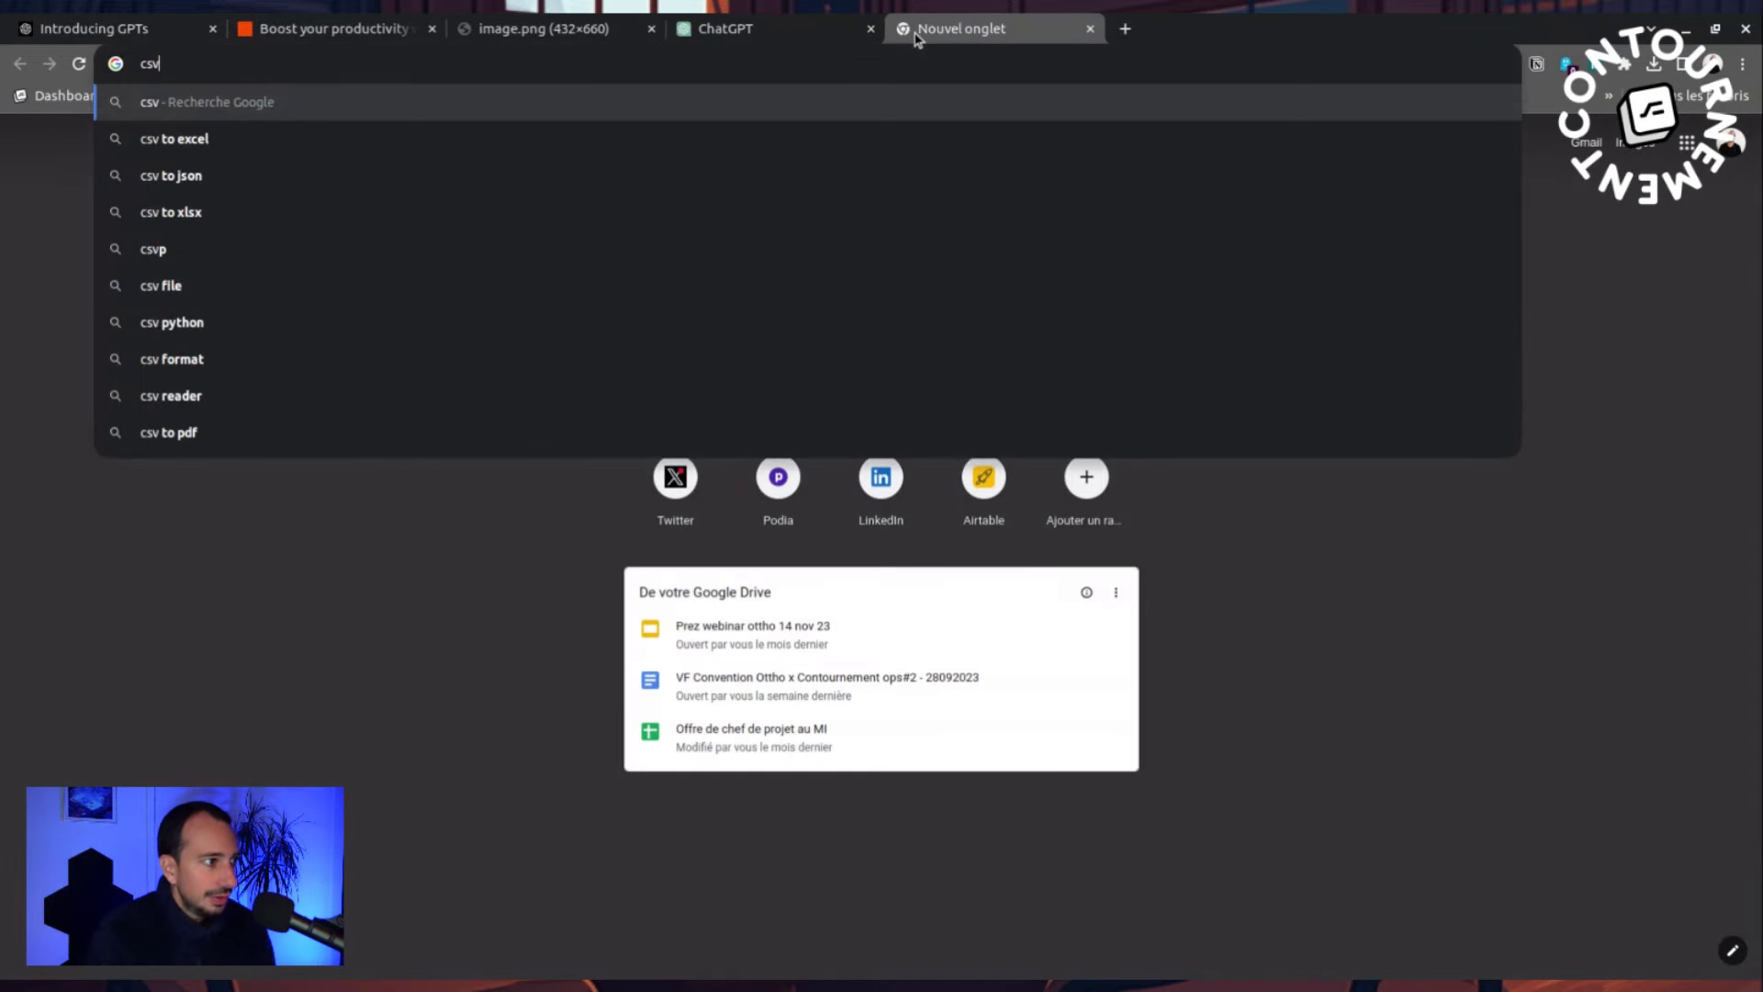
pyautogui.write('tojson')
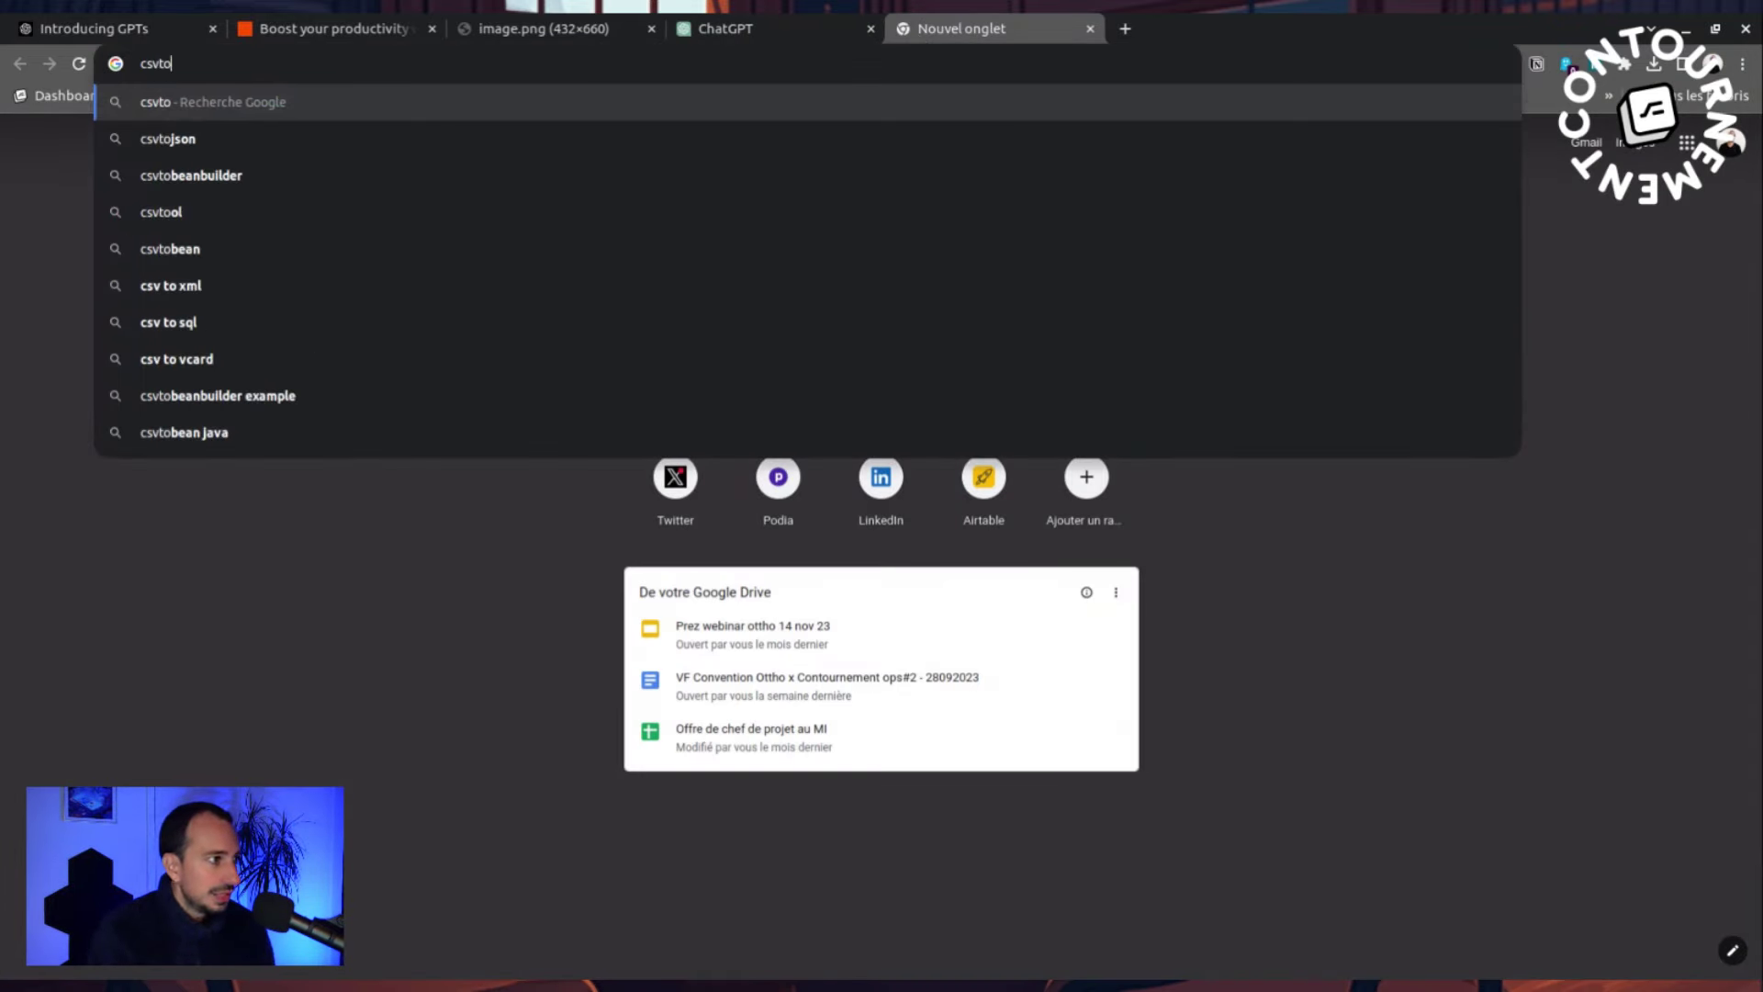
pyautogui.press('Return')
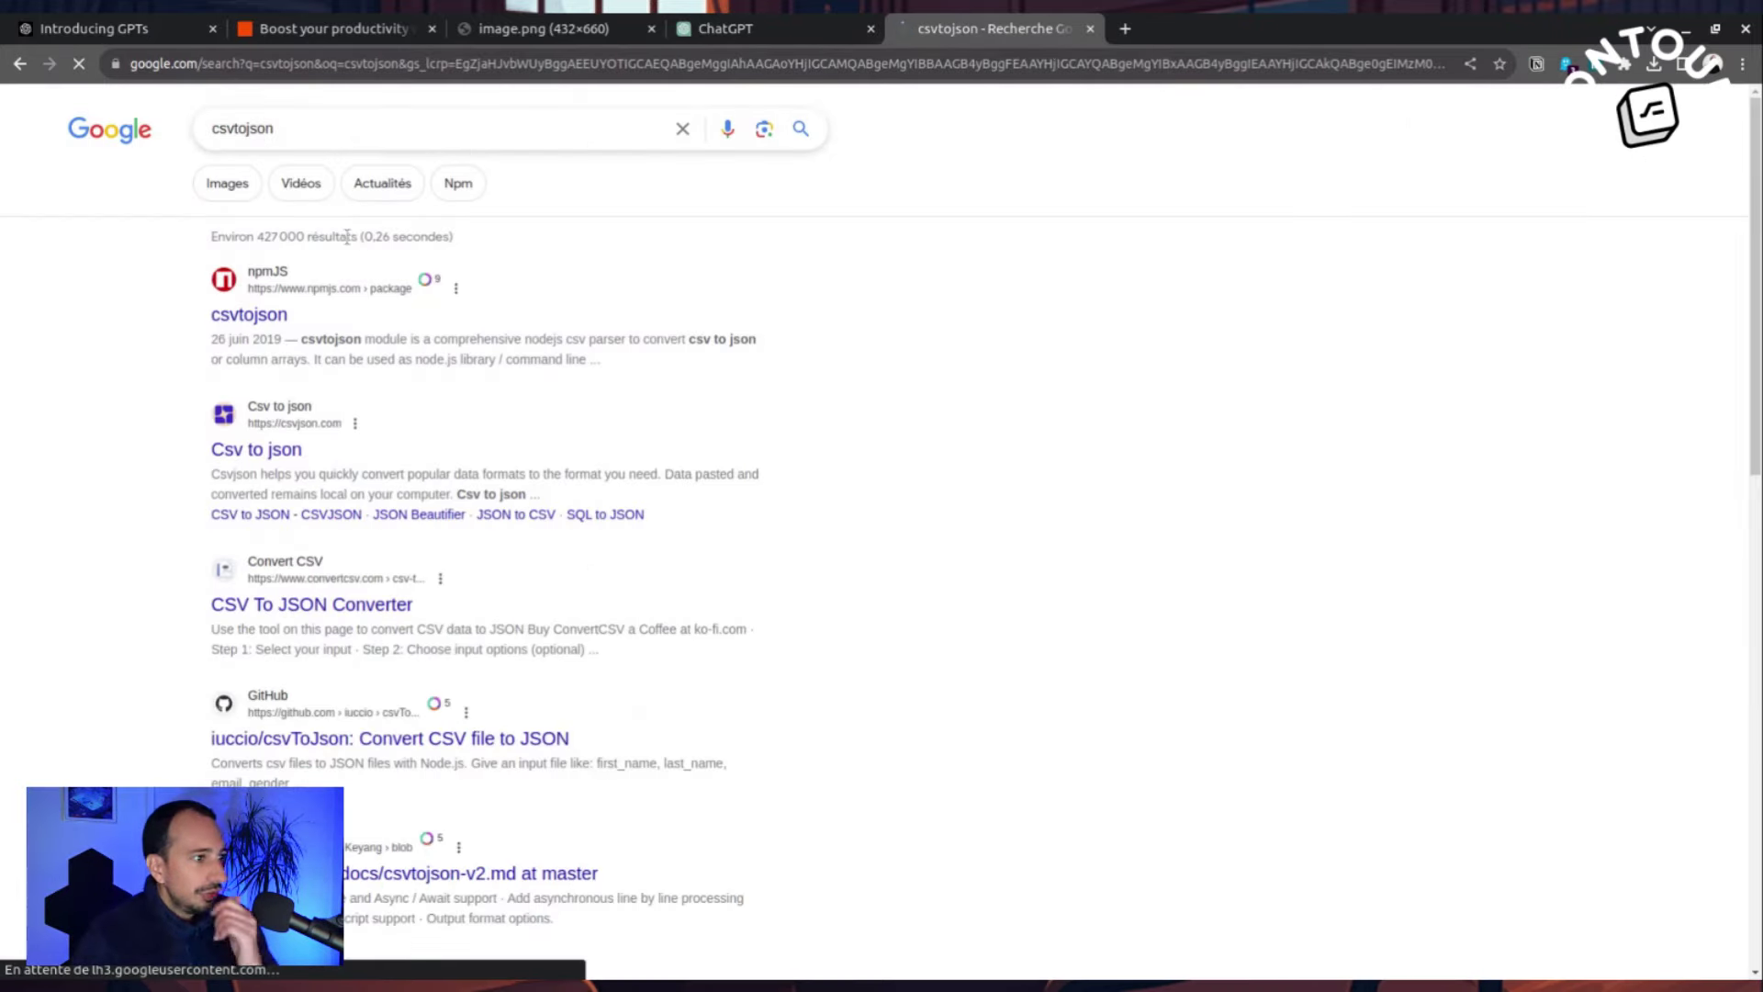
pyautogui.click(279, 459)
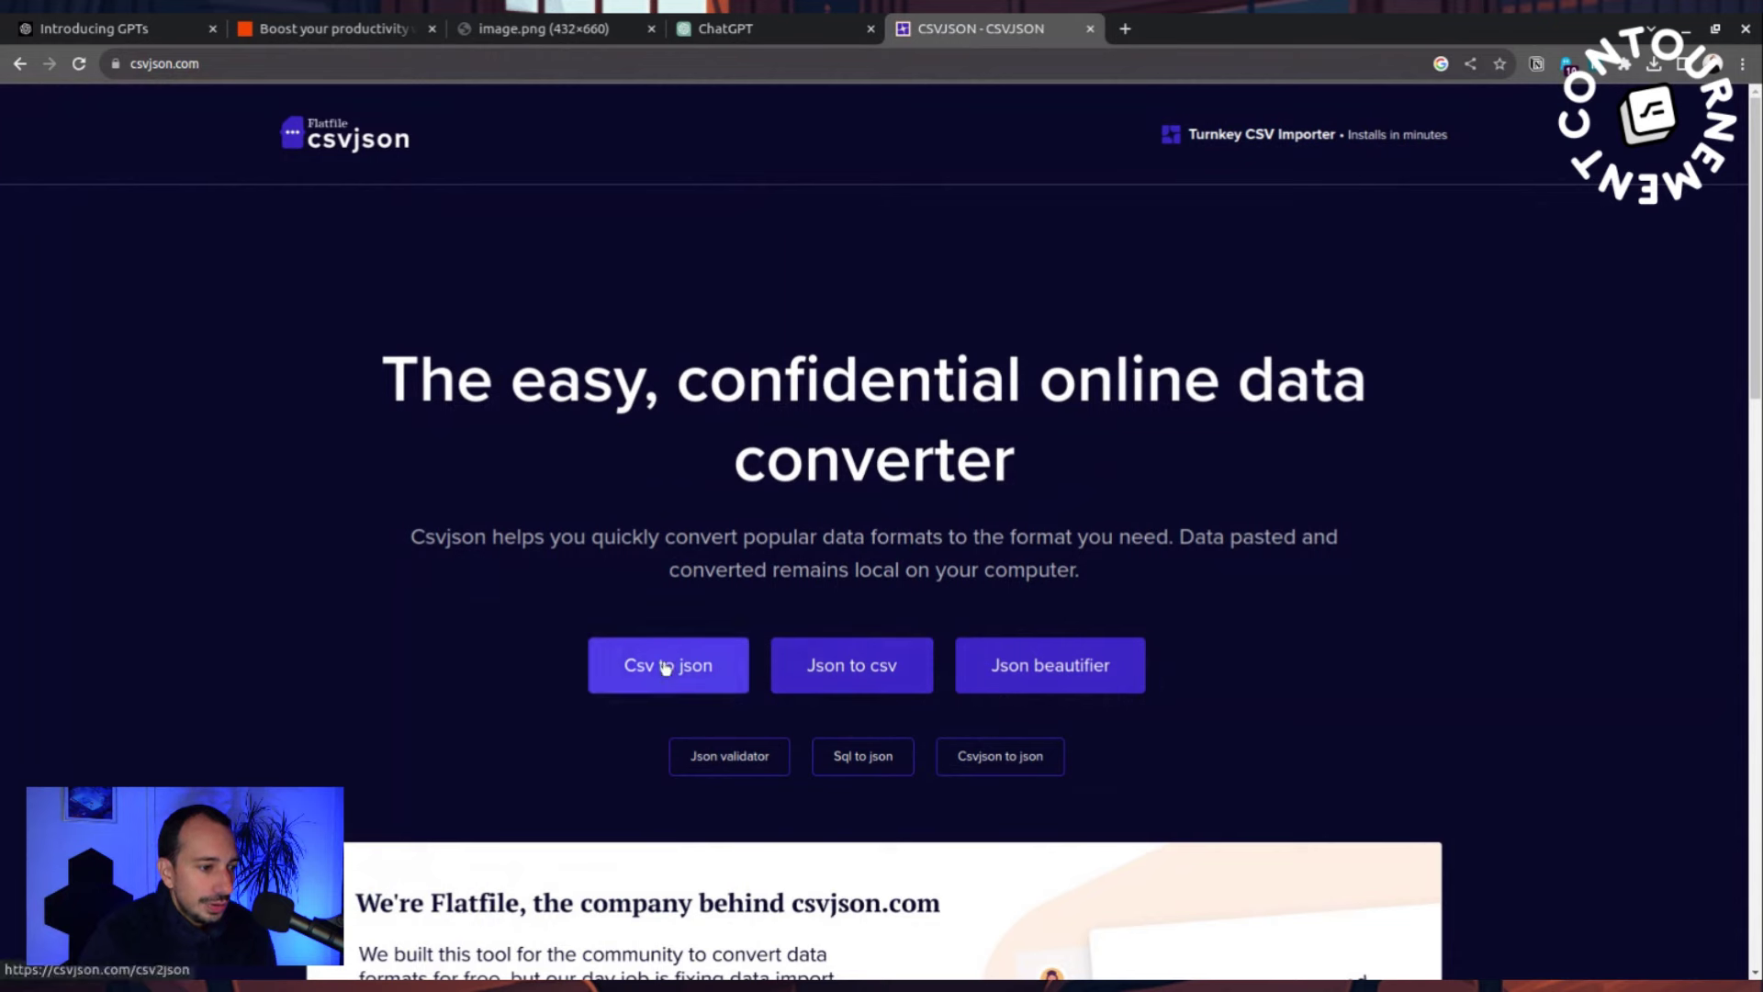
pyautogui.click(652, 679)
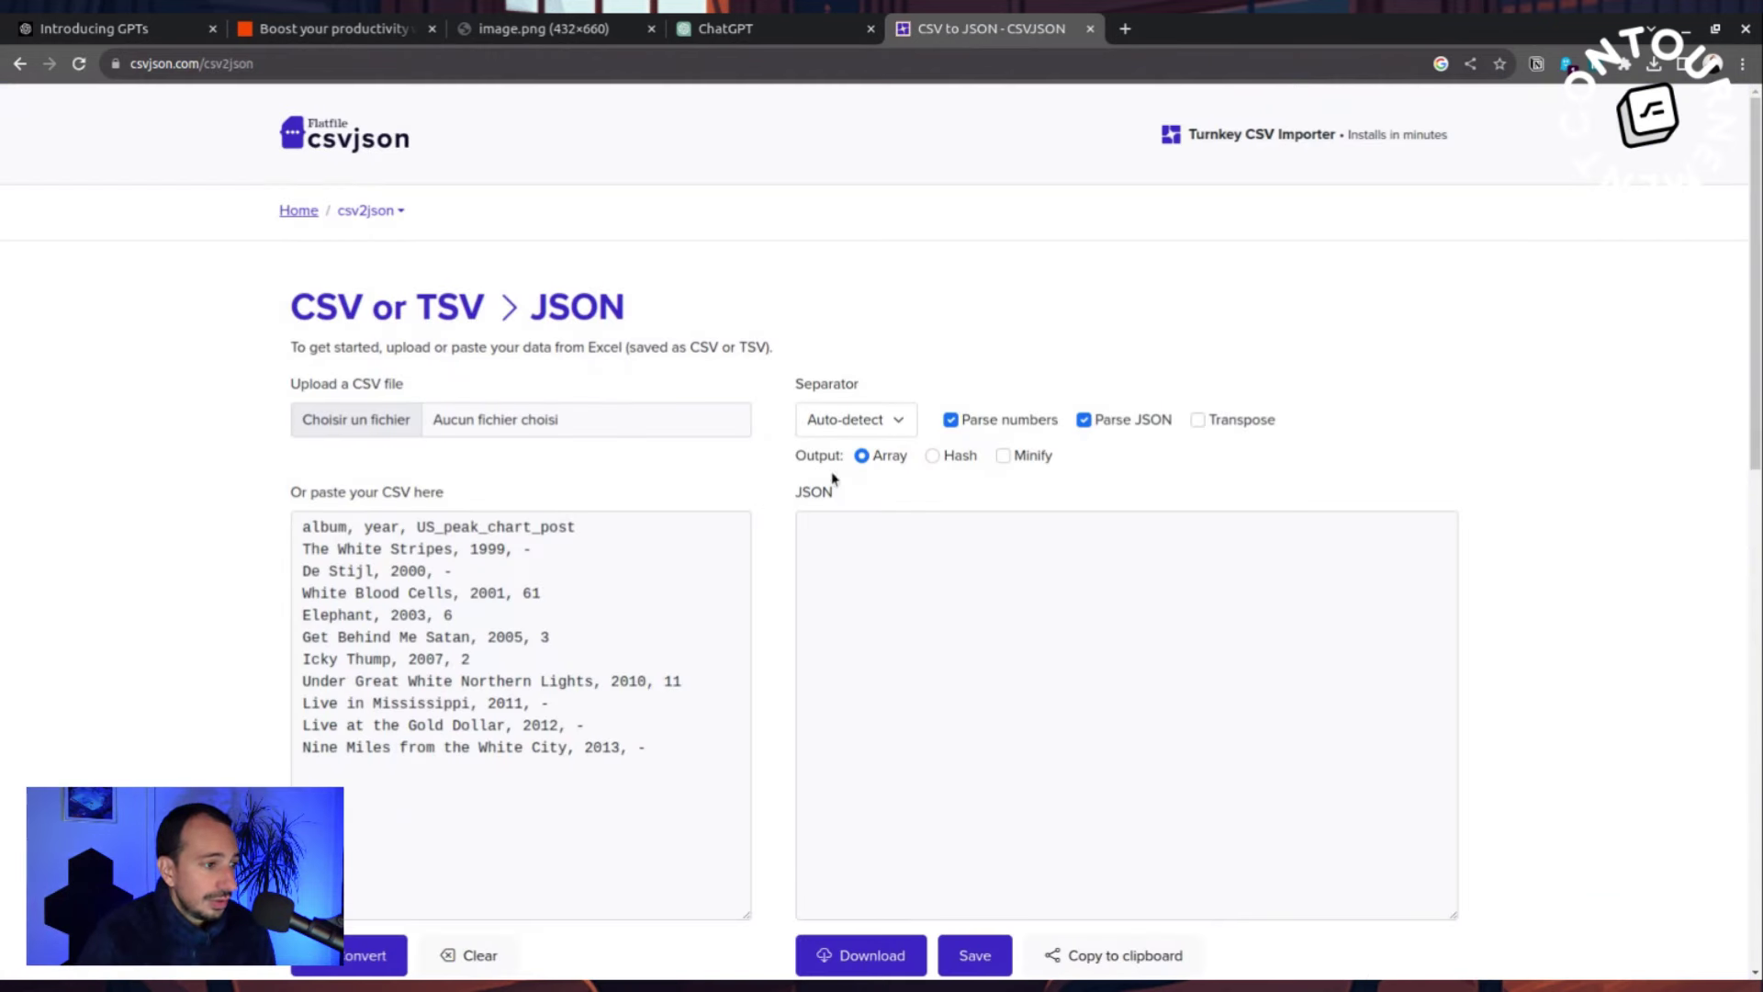
# Convert an uploaded CSV file of the LinkedIn posts to JSON and download the result.
pyautogui.click(482, 423)
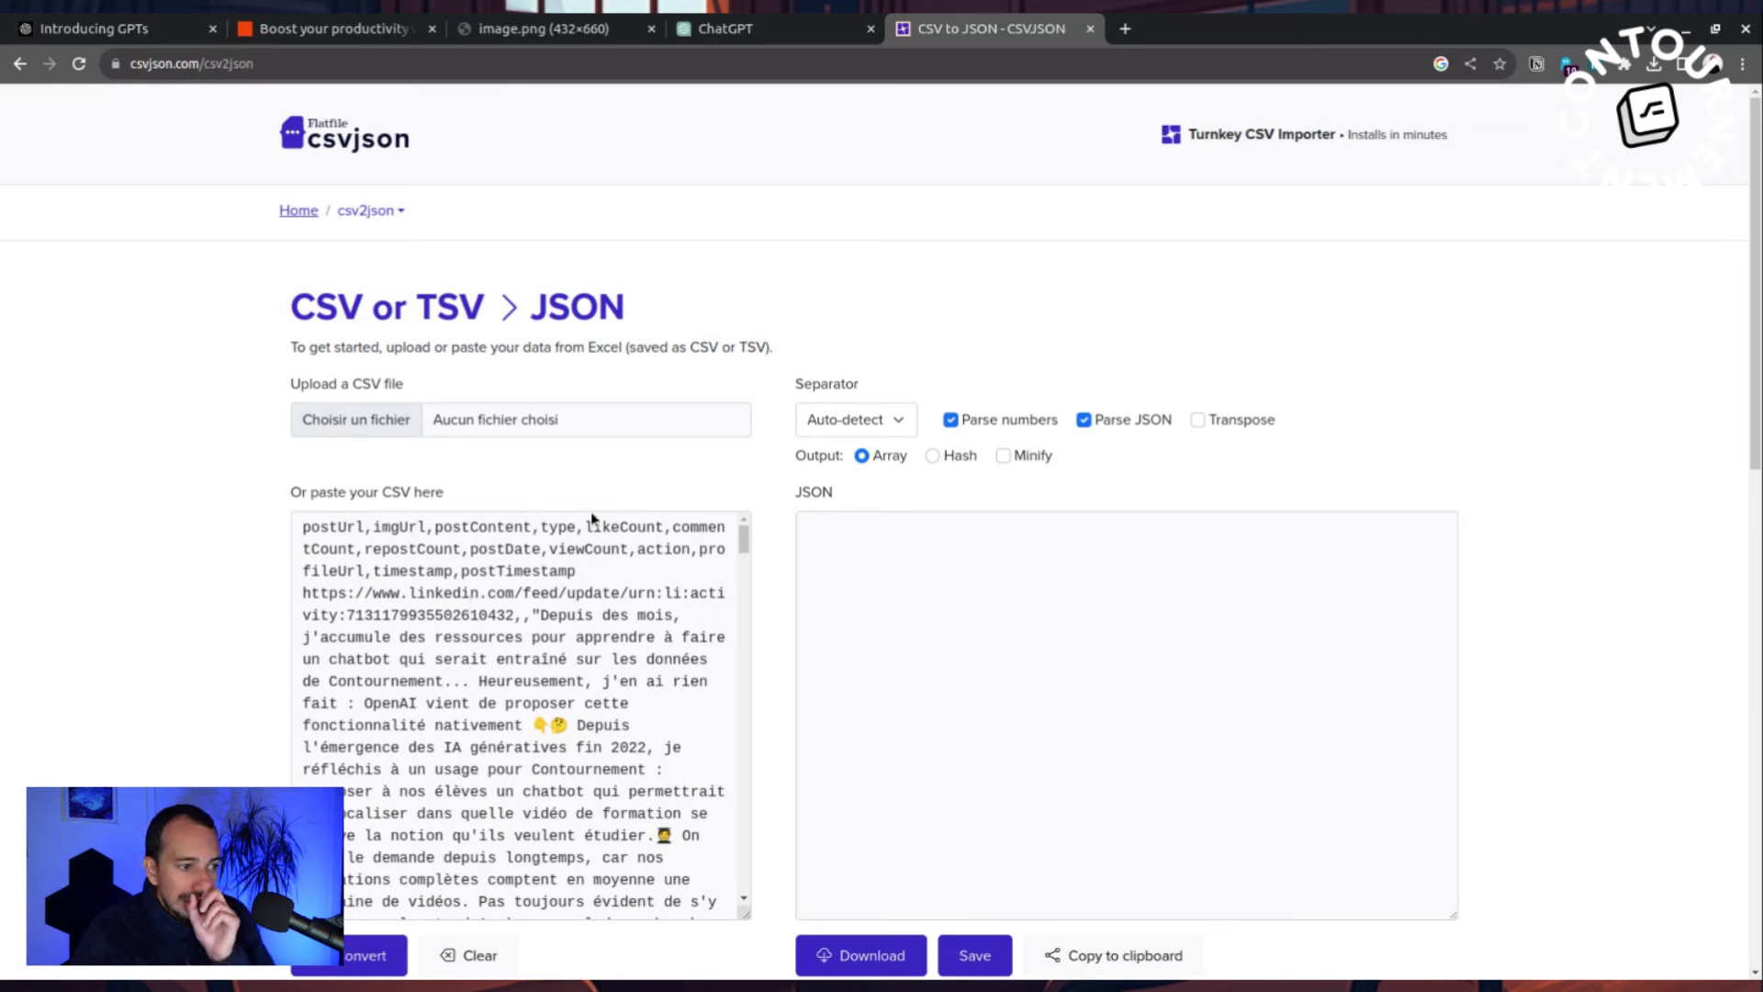
pyautogui.click(363, 955)
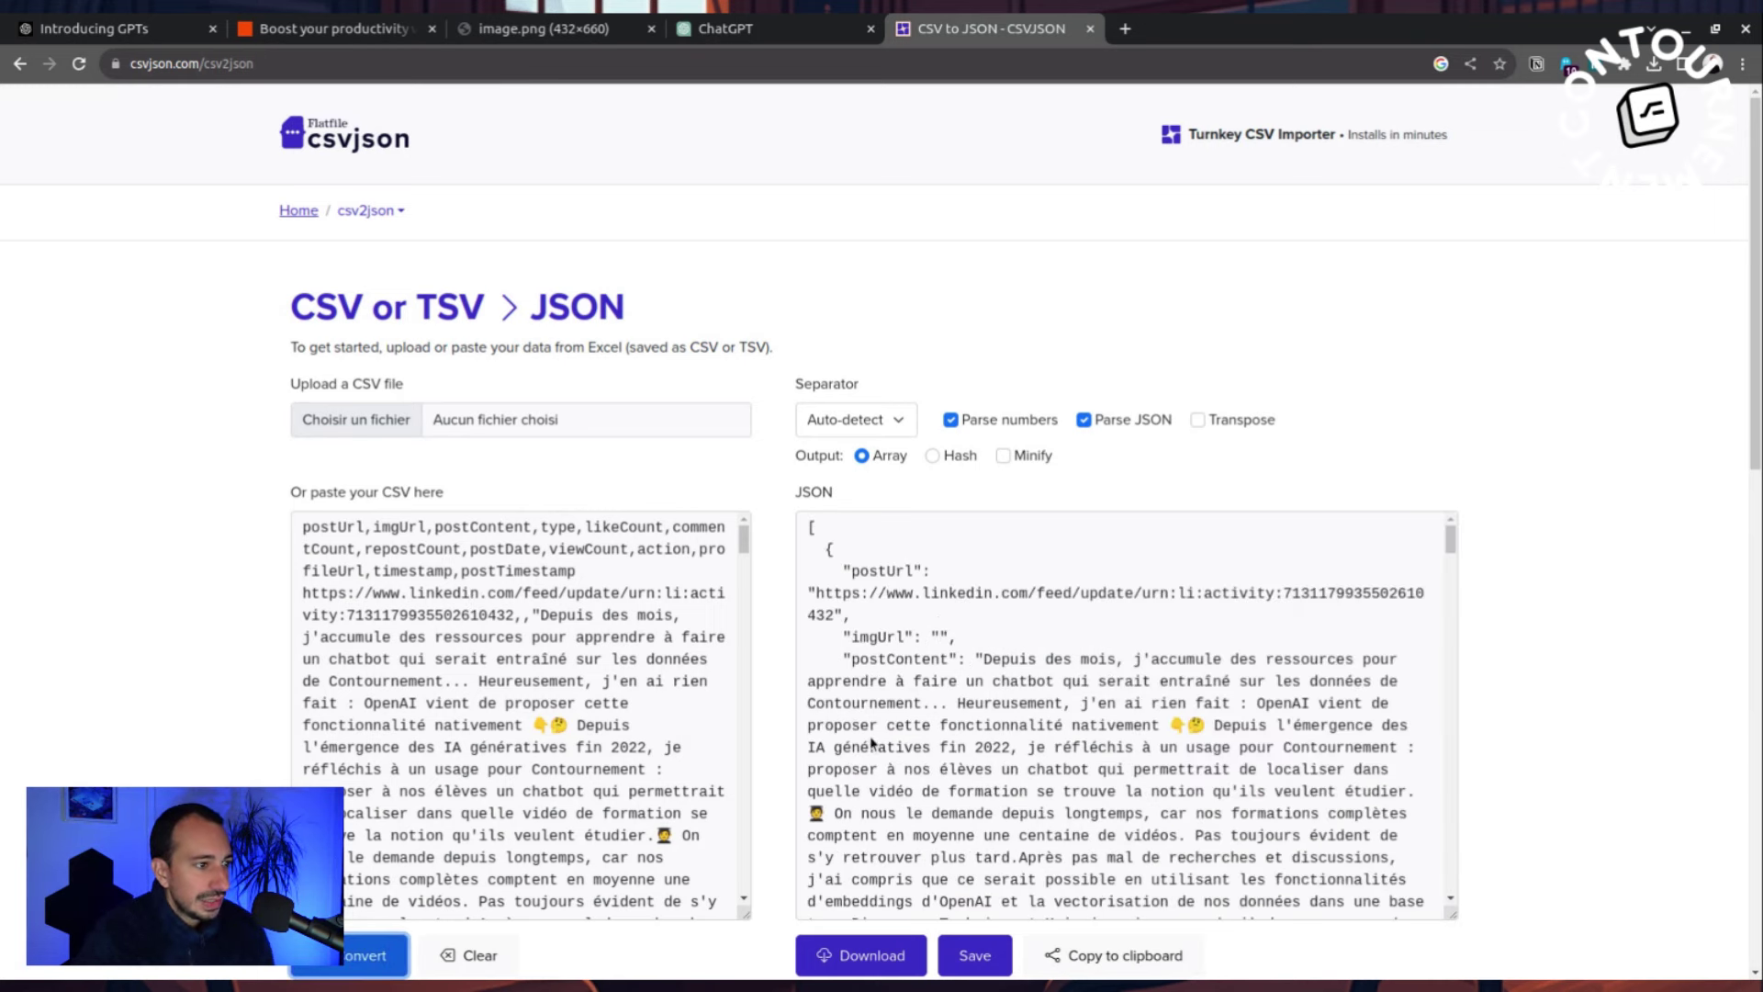
pyautogui.scroll(-3, 1189, 657)
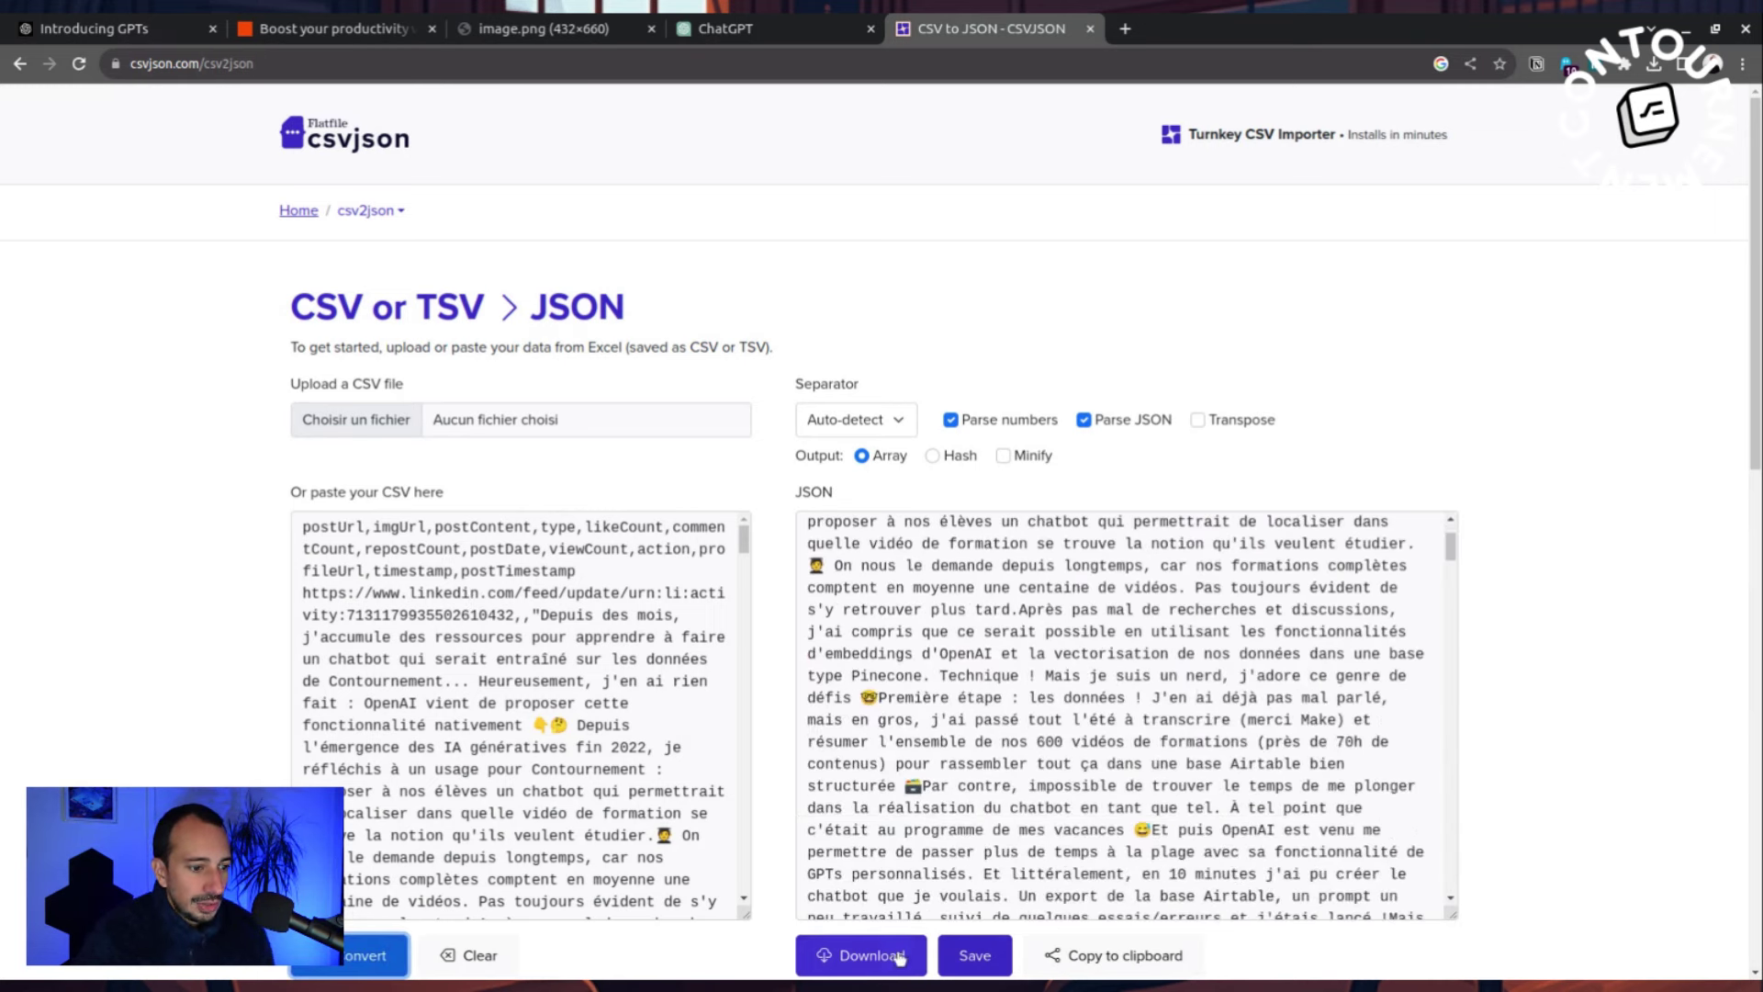
pyautogui.click(854, 955)
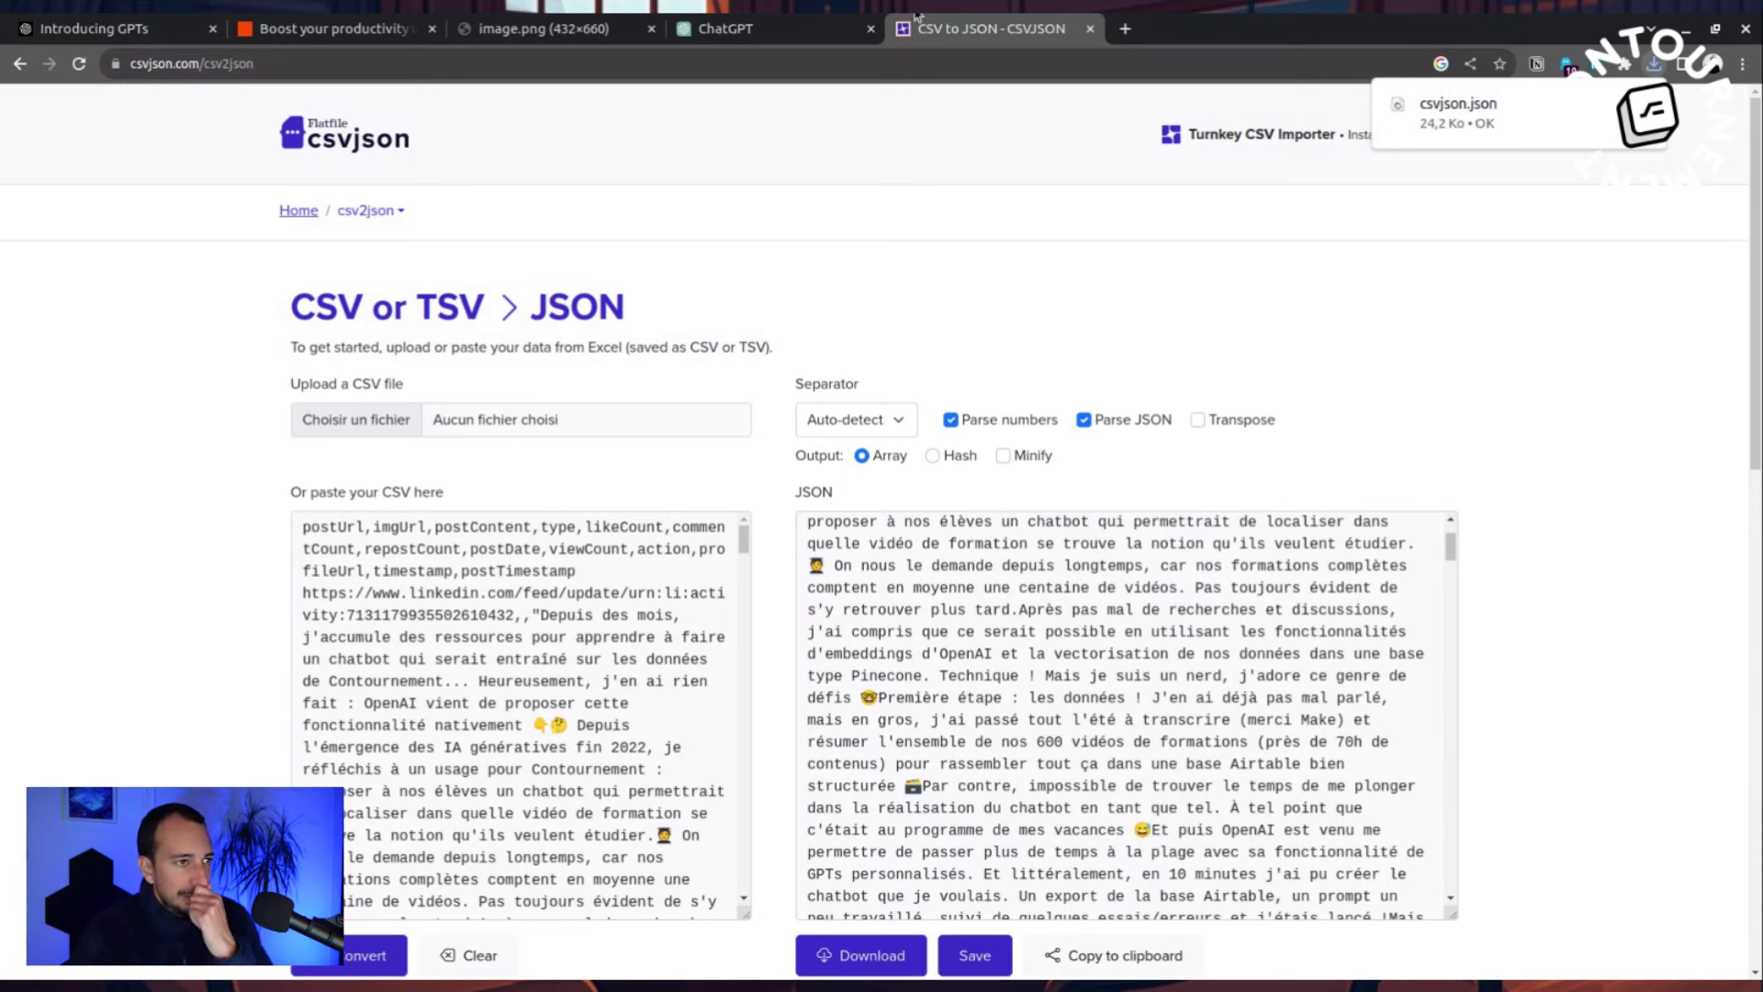
# In the GPT editor, attach csvjson.json to the prompt and add a "### Données" section starting "Le fichier json contient mes 30 derniers articles".
pyautogui.click(782, 35)
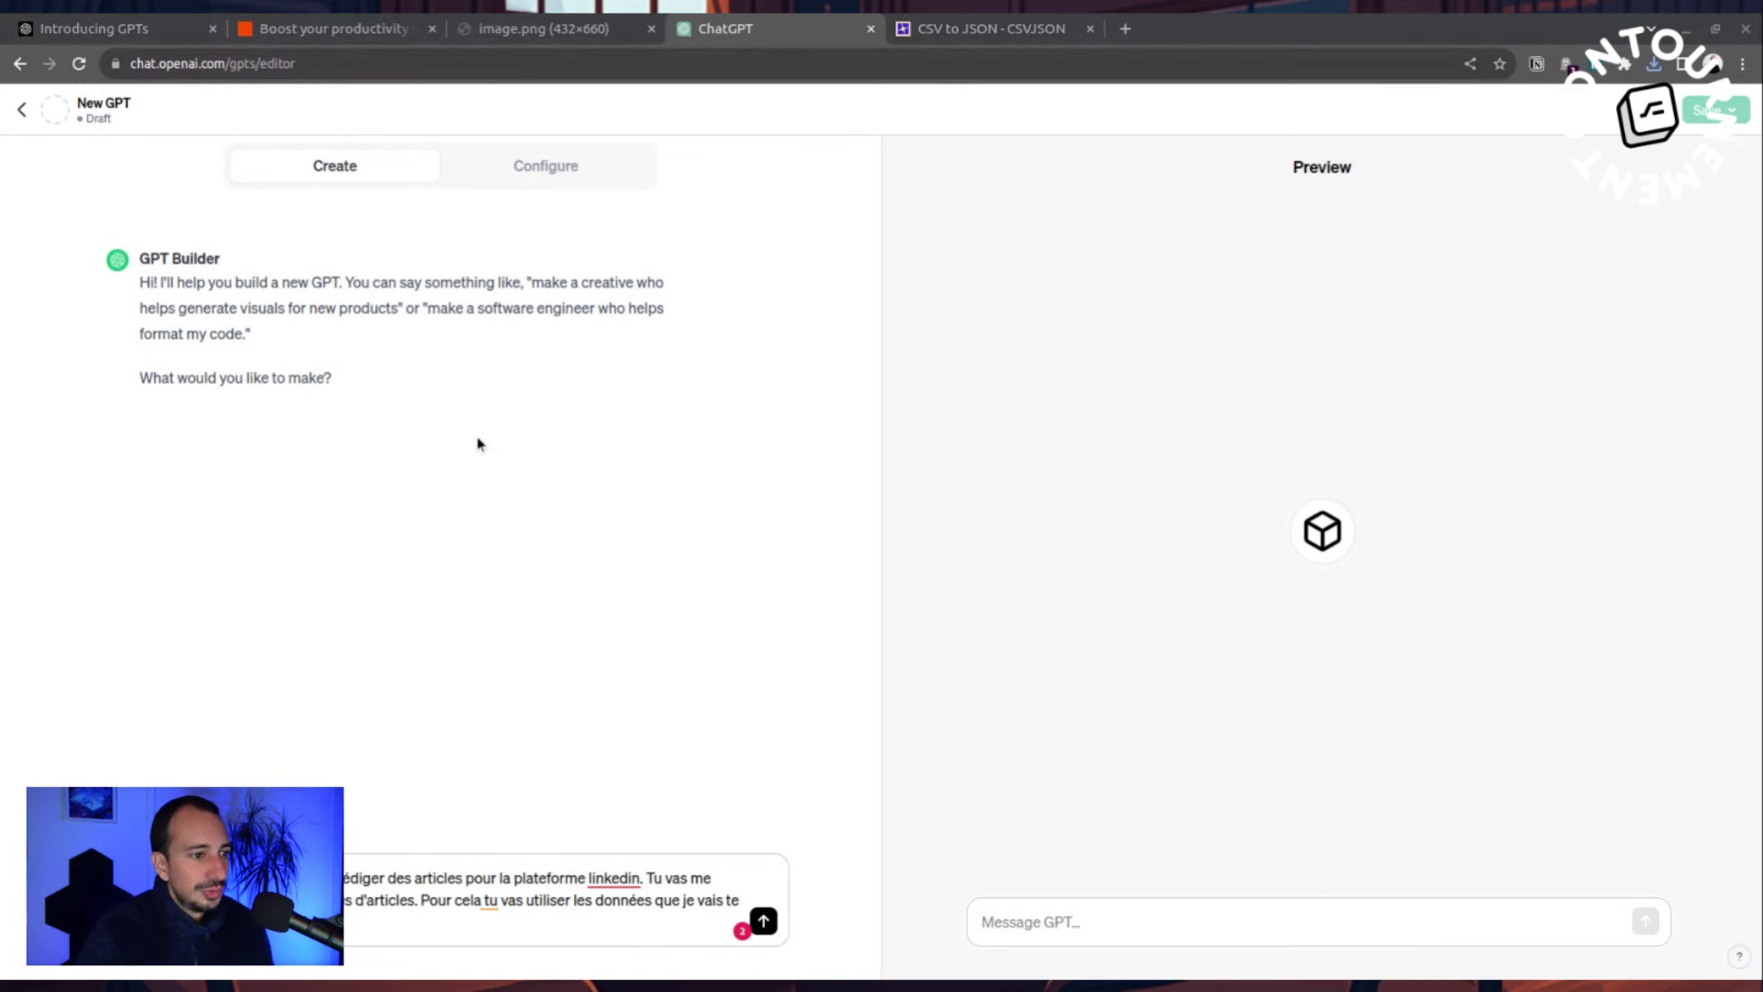
pyautogui.press('Return')
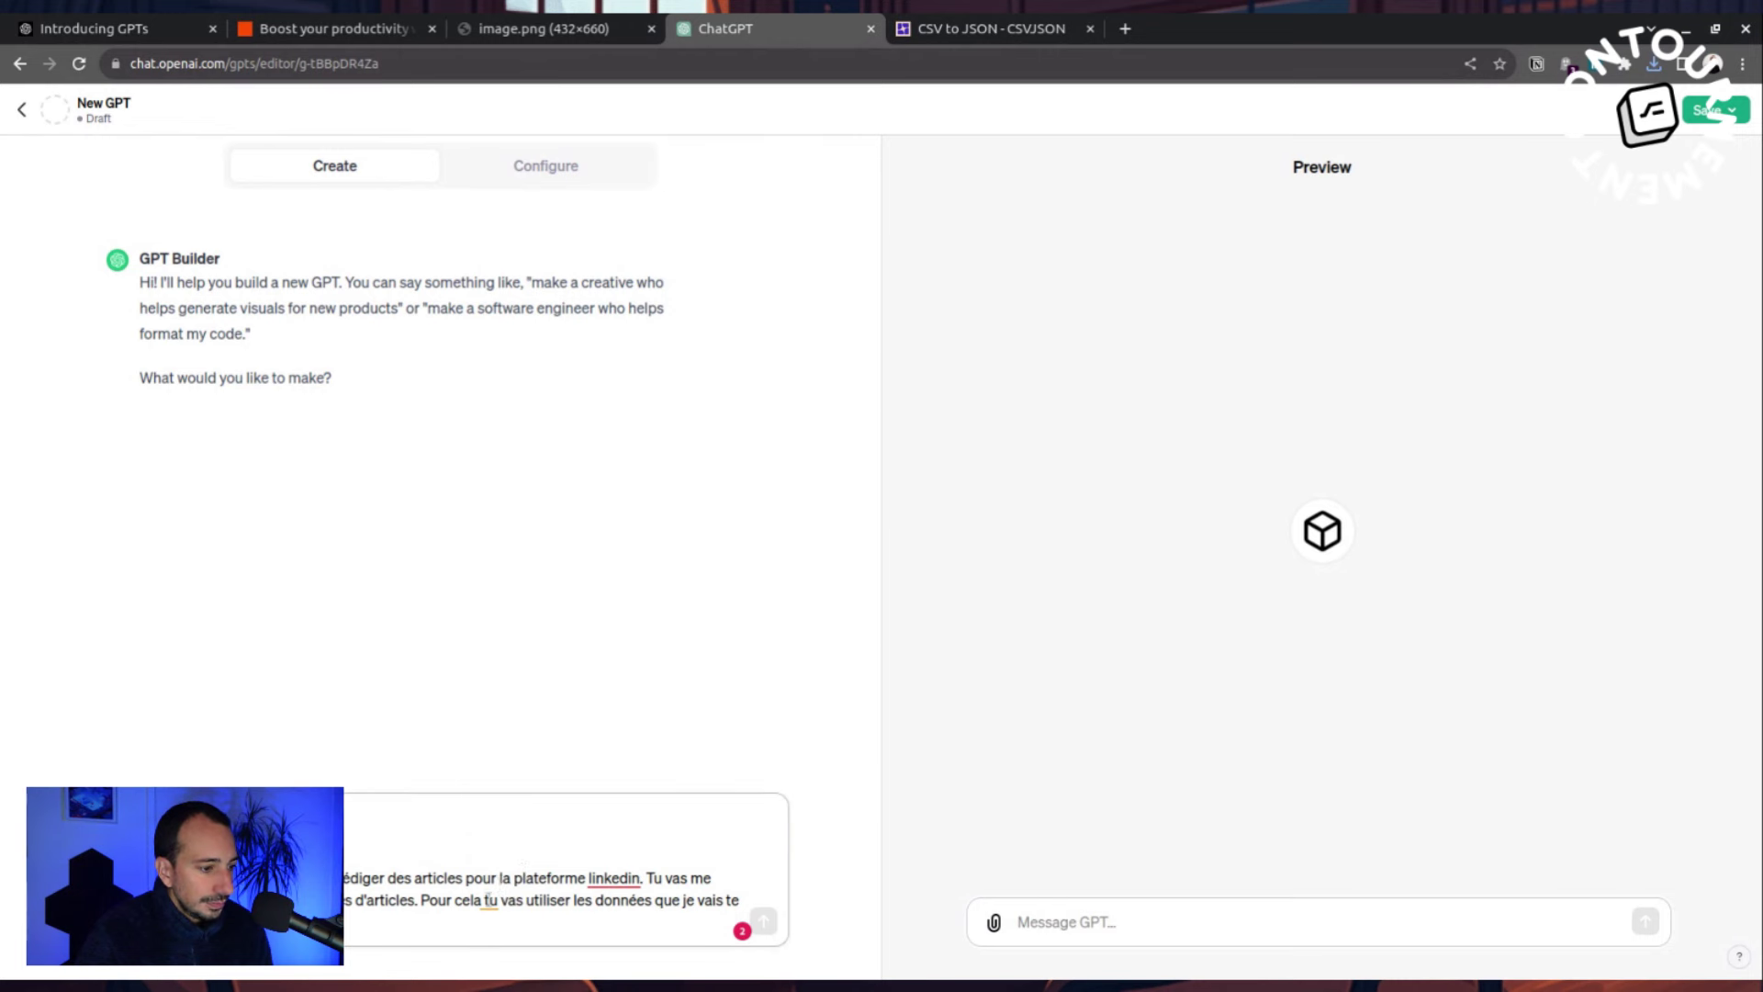
pyautogui.hotkey('ctrl', 'v')
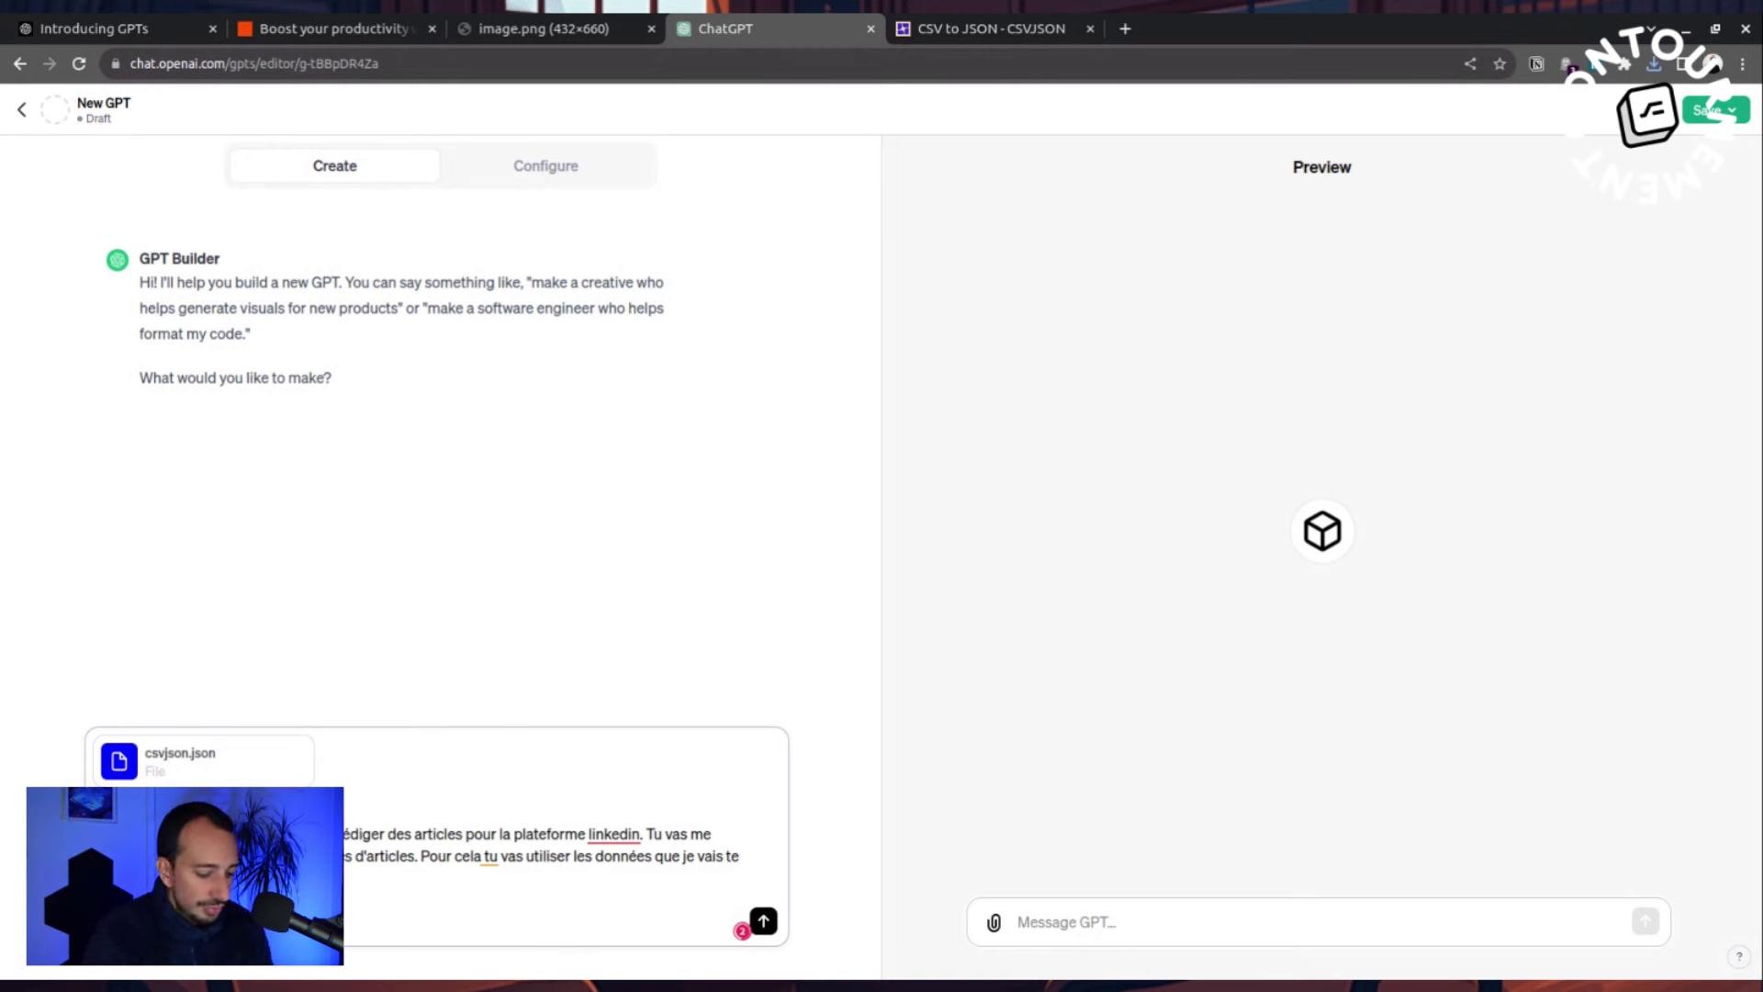
pyautogui.hotkey('shift', 'Return')
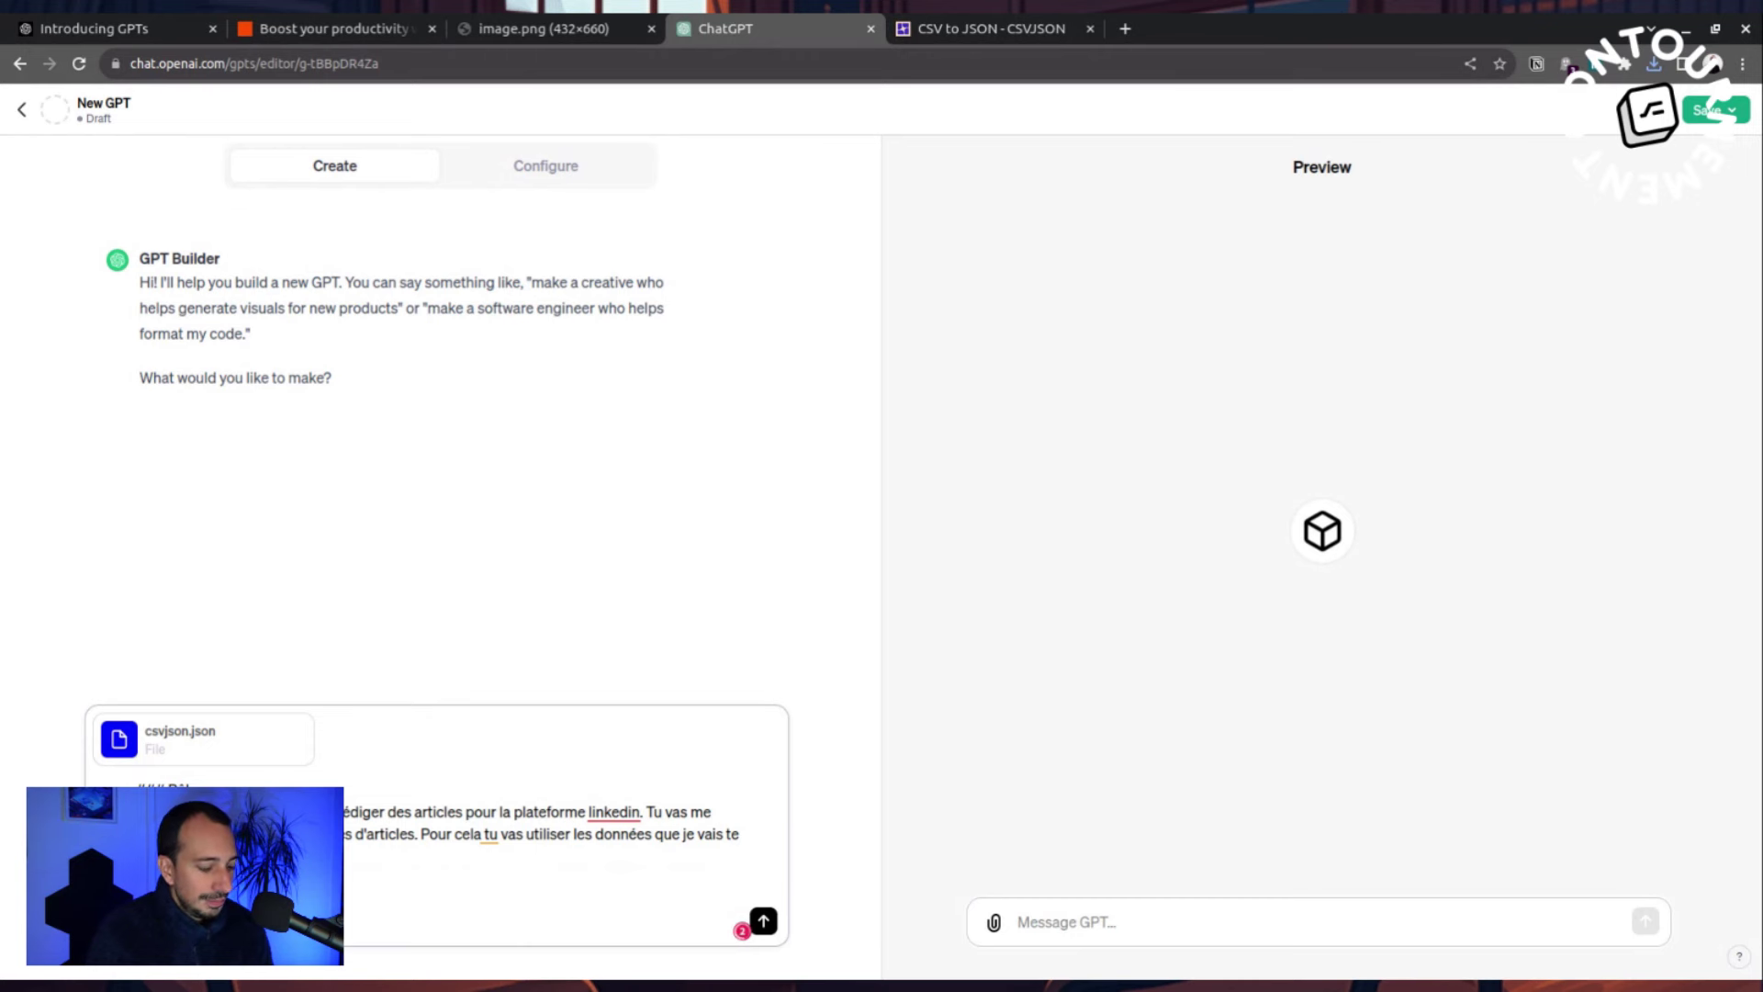
pyautogui.write('erniers ar')
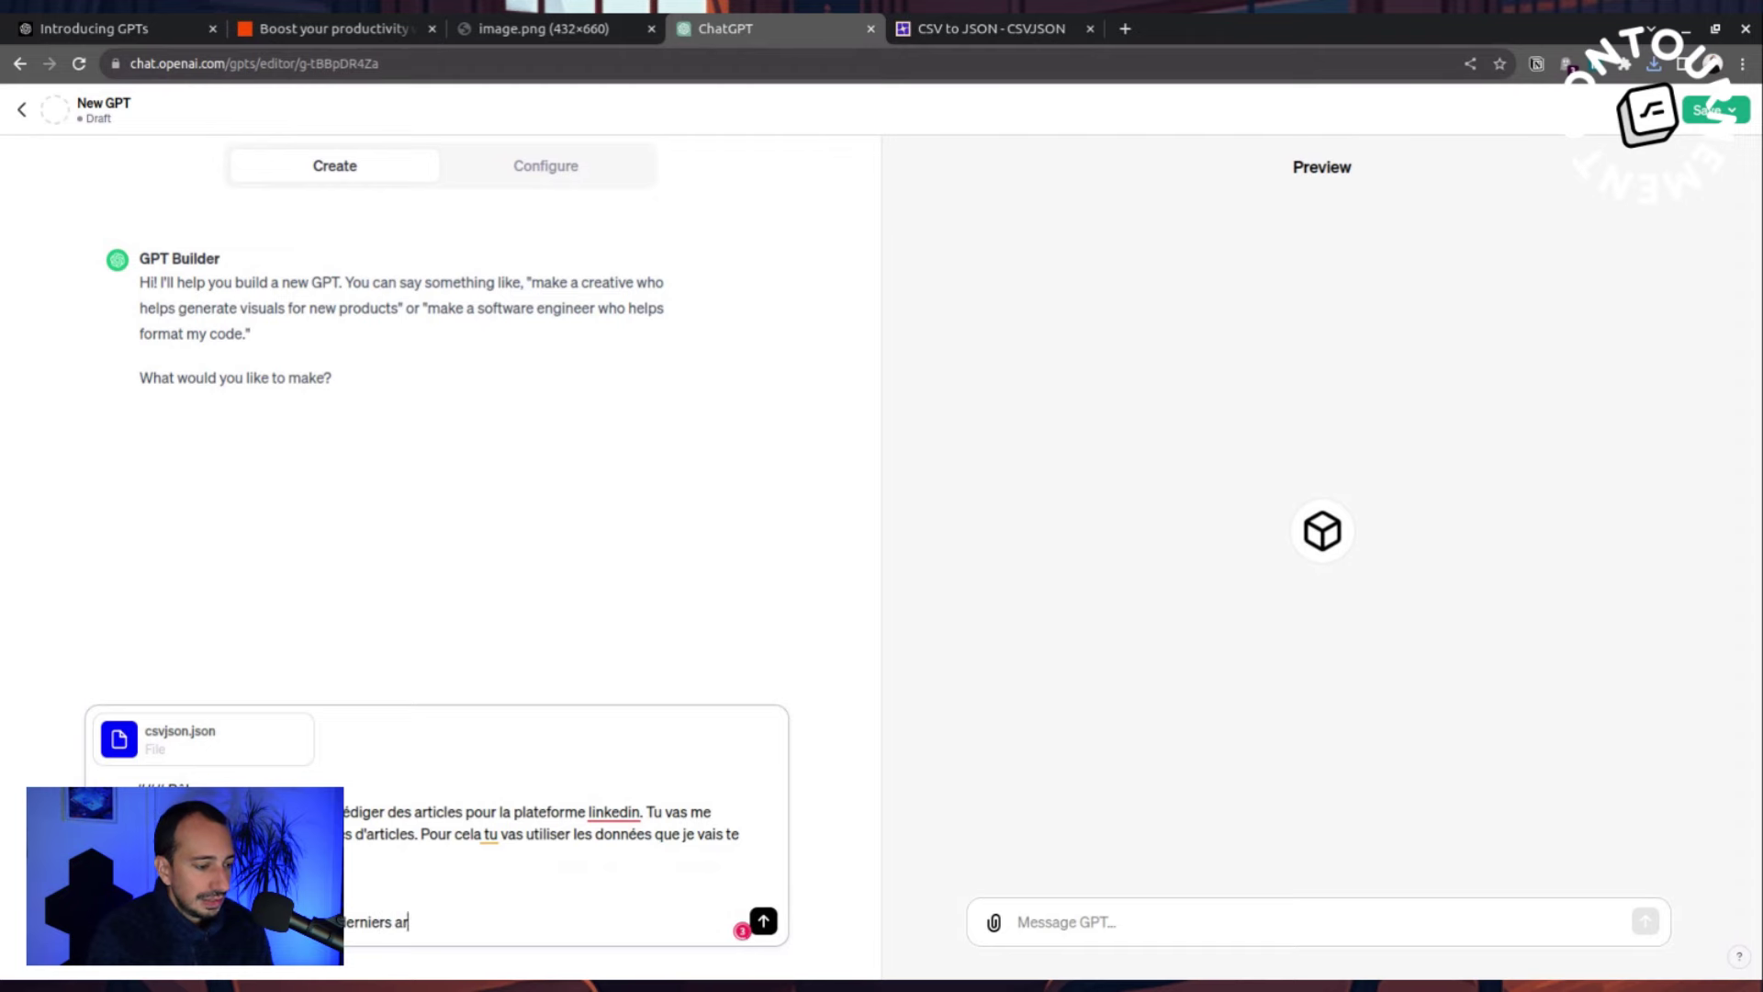
pyautogui.write('ticles')
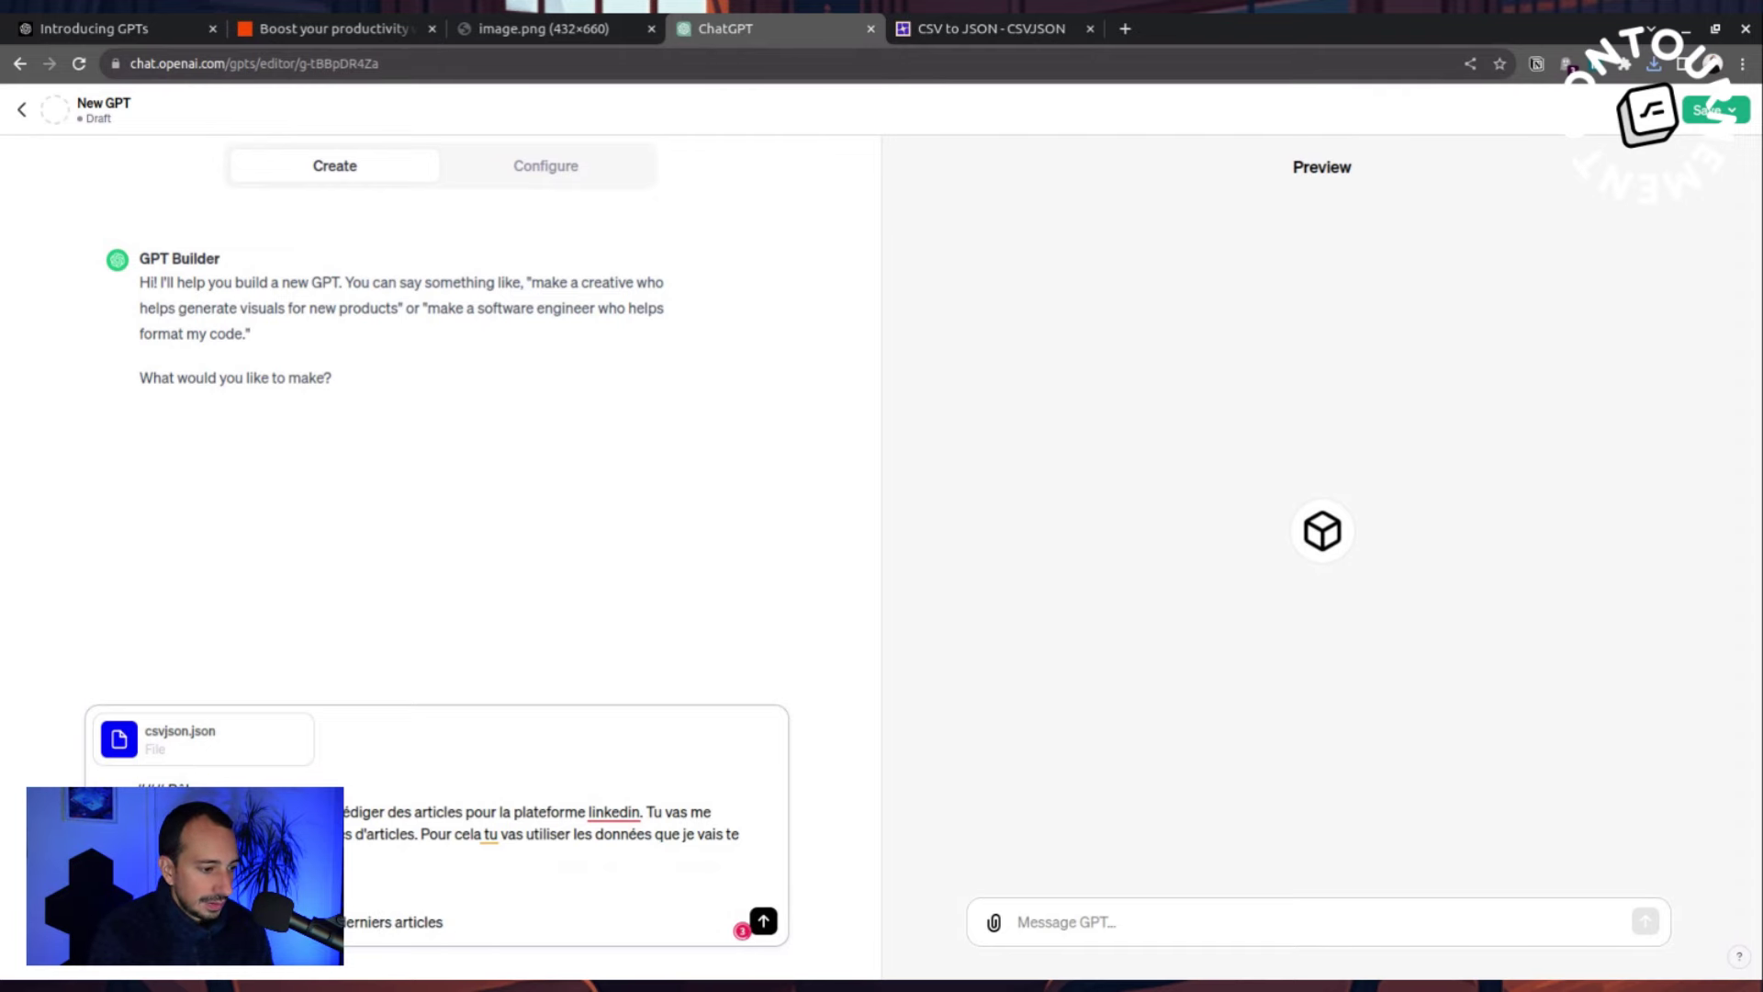
# Take the postContent field name from the CSV and extend the data section: "Le champ postContent contient le texte. Tu pourras t'en servir pour t'inspirer.".
pyautogui.click(941, 28)
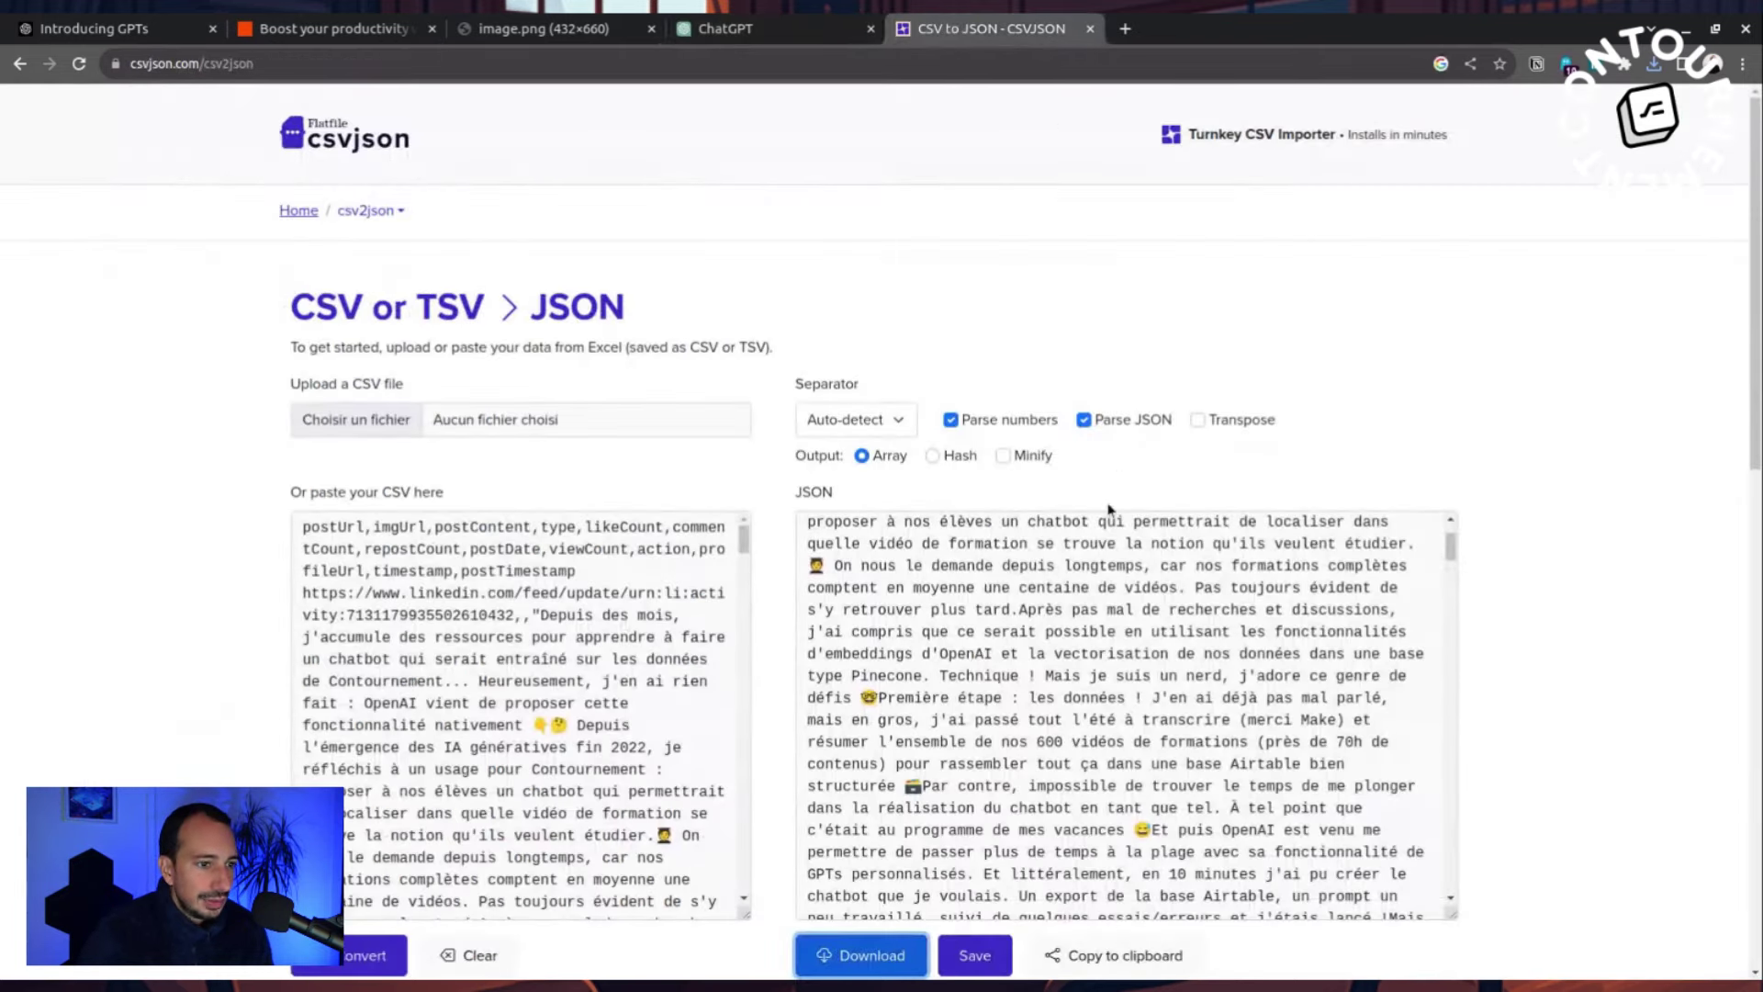
pyautogui.doubleClick(482, 526)
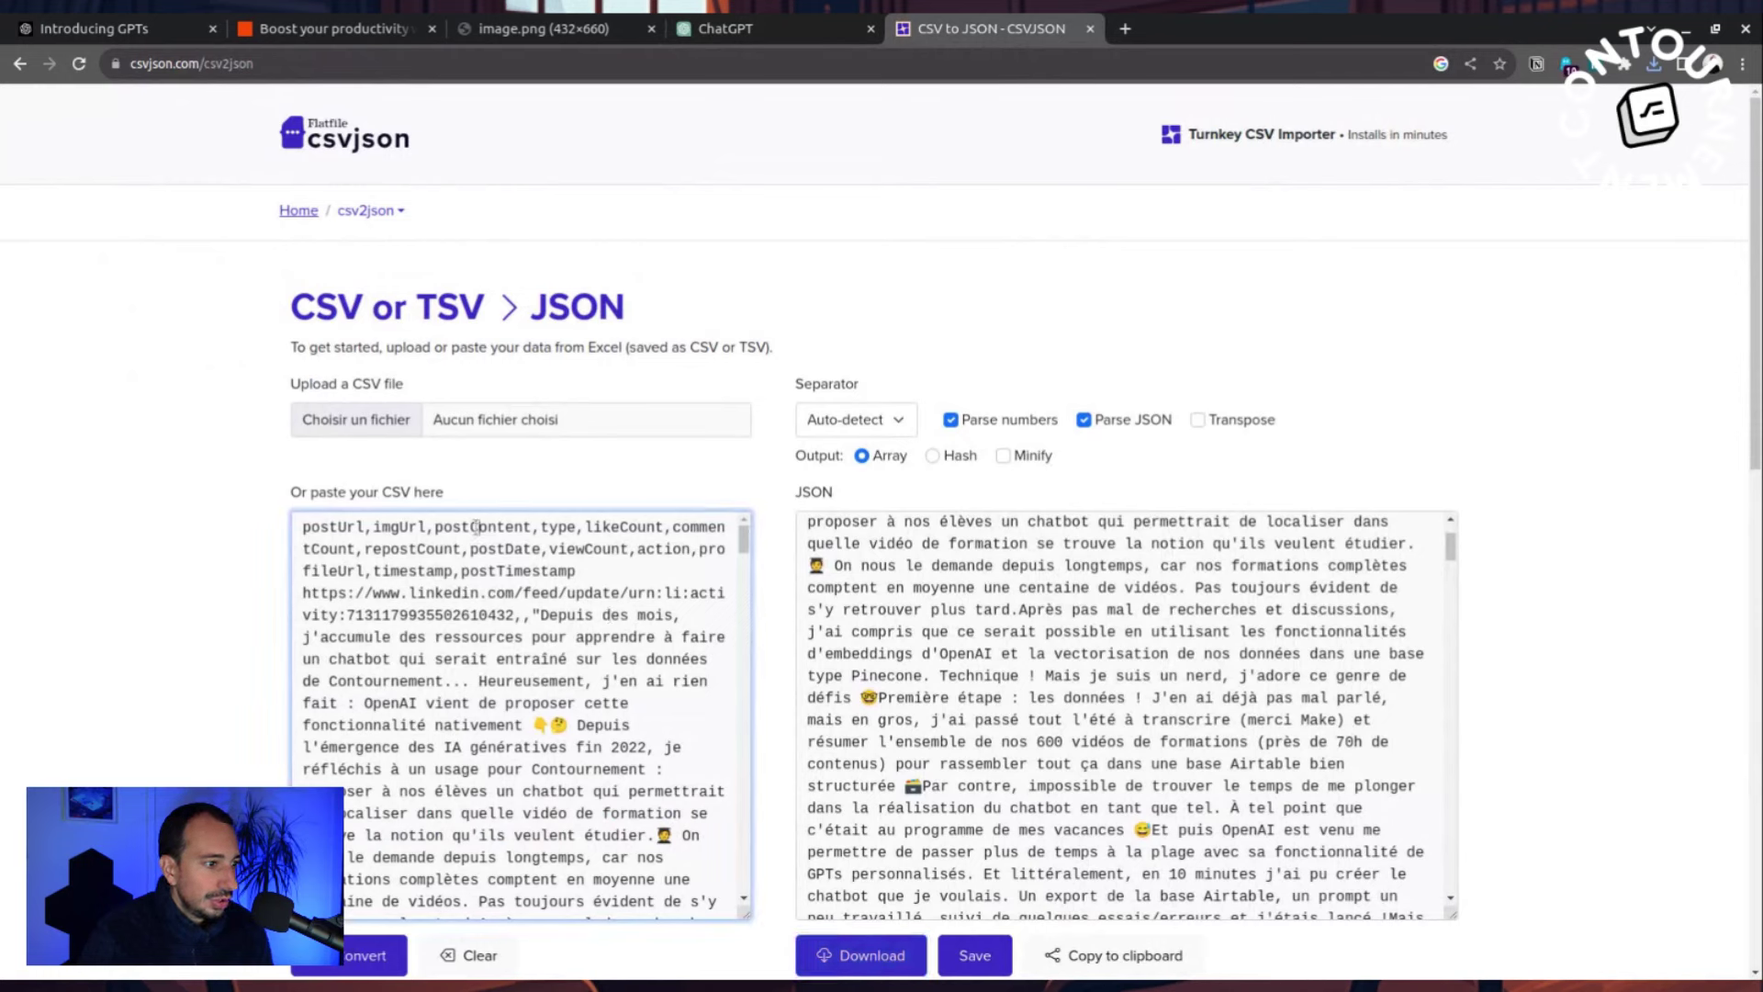
pyautogui.hotkey('alt', 'Tab')
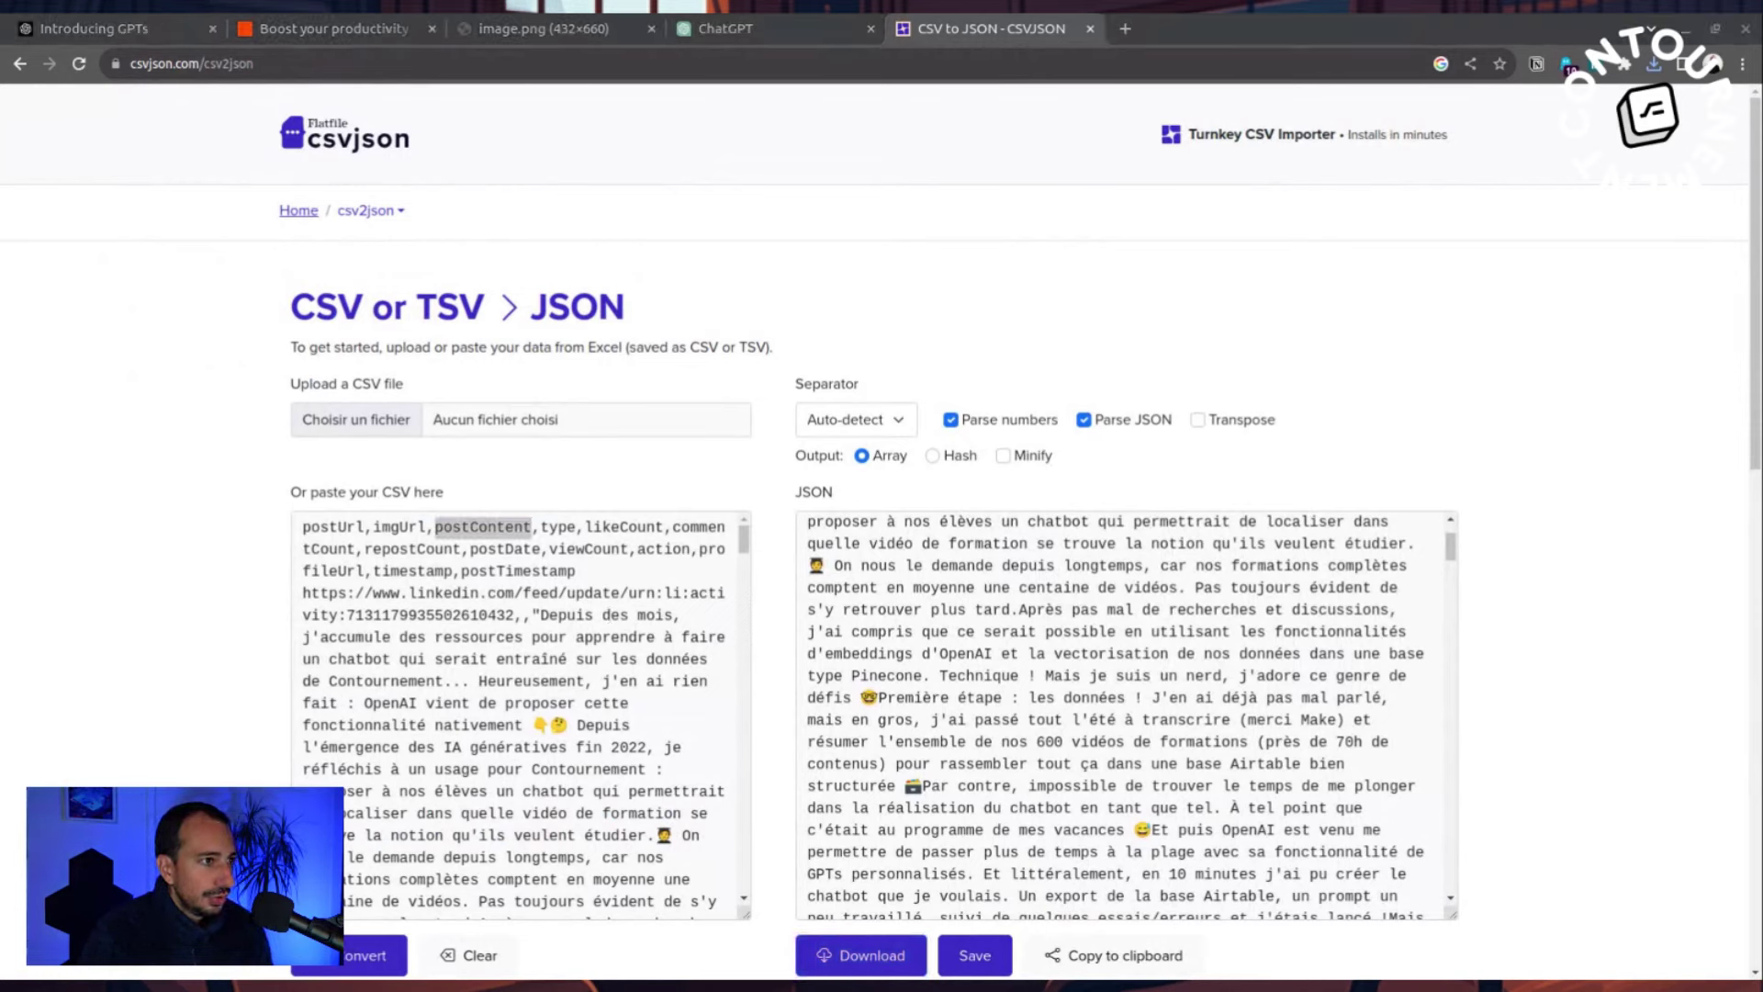
pyautogui.click(129, 27)
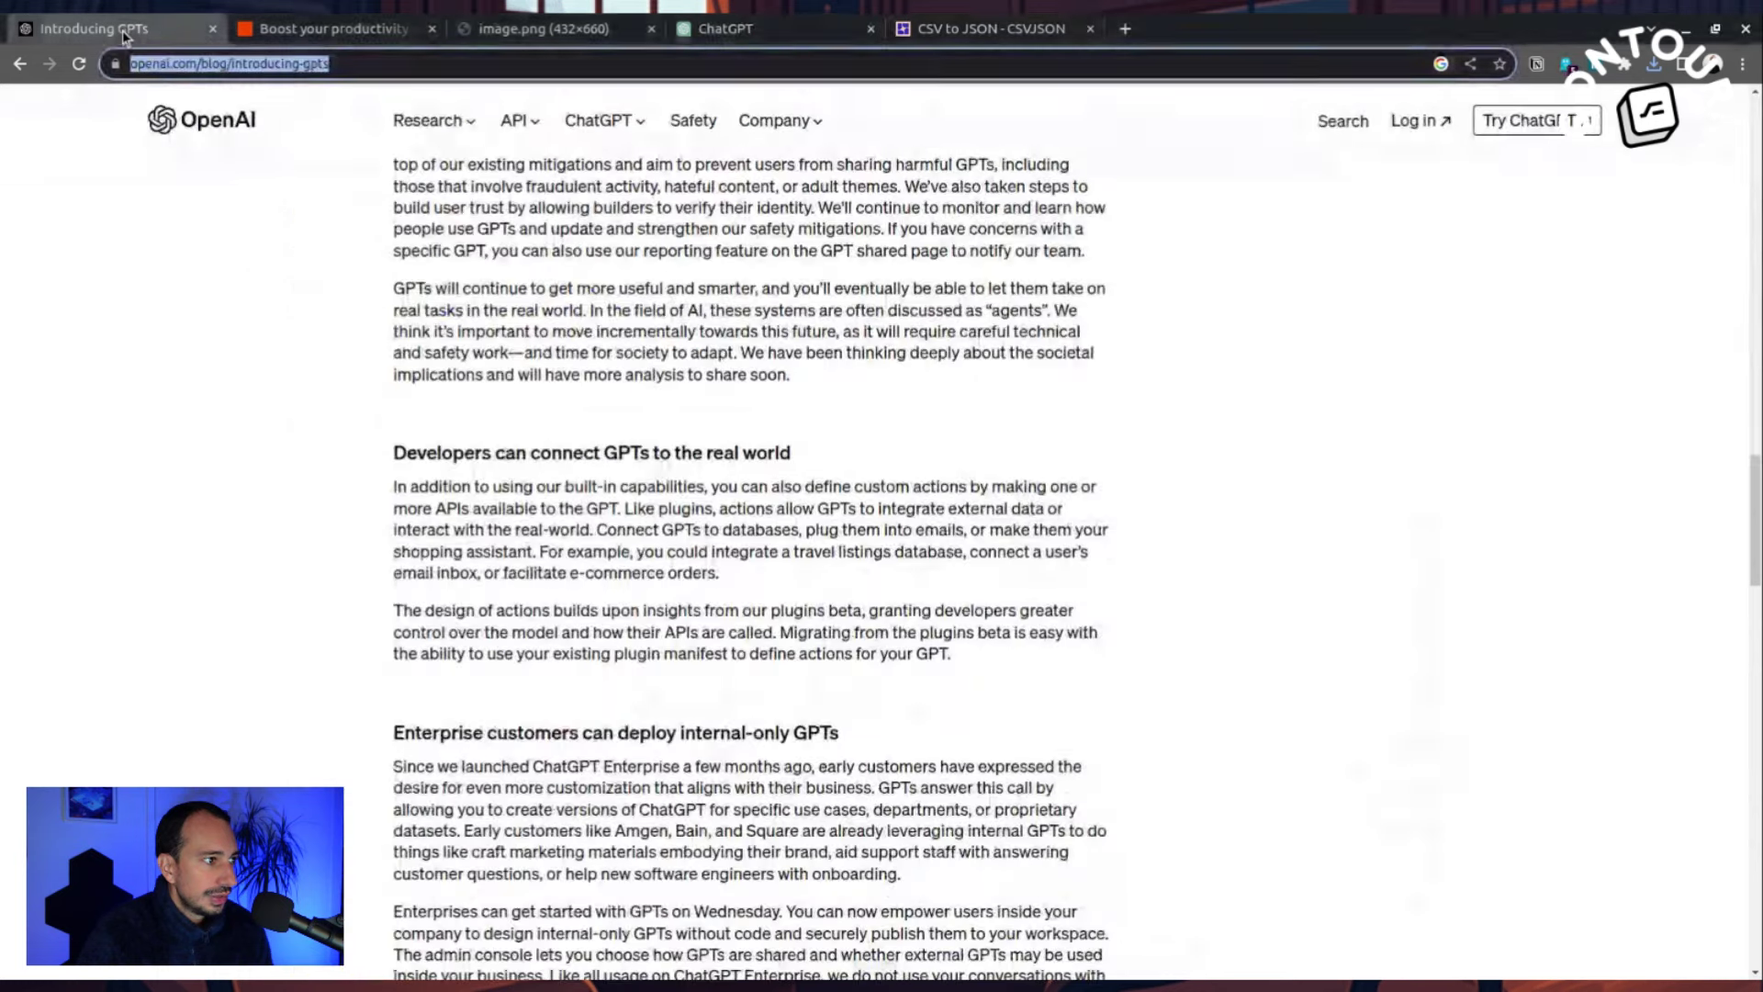
pyautogui.click(725, 27)
pyautogui.write('. Le')
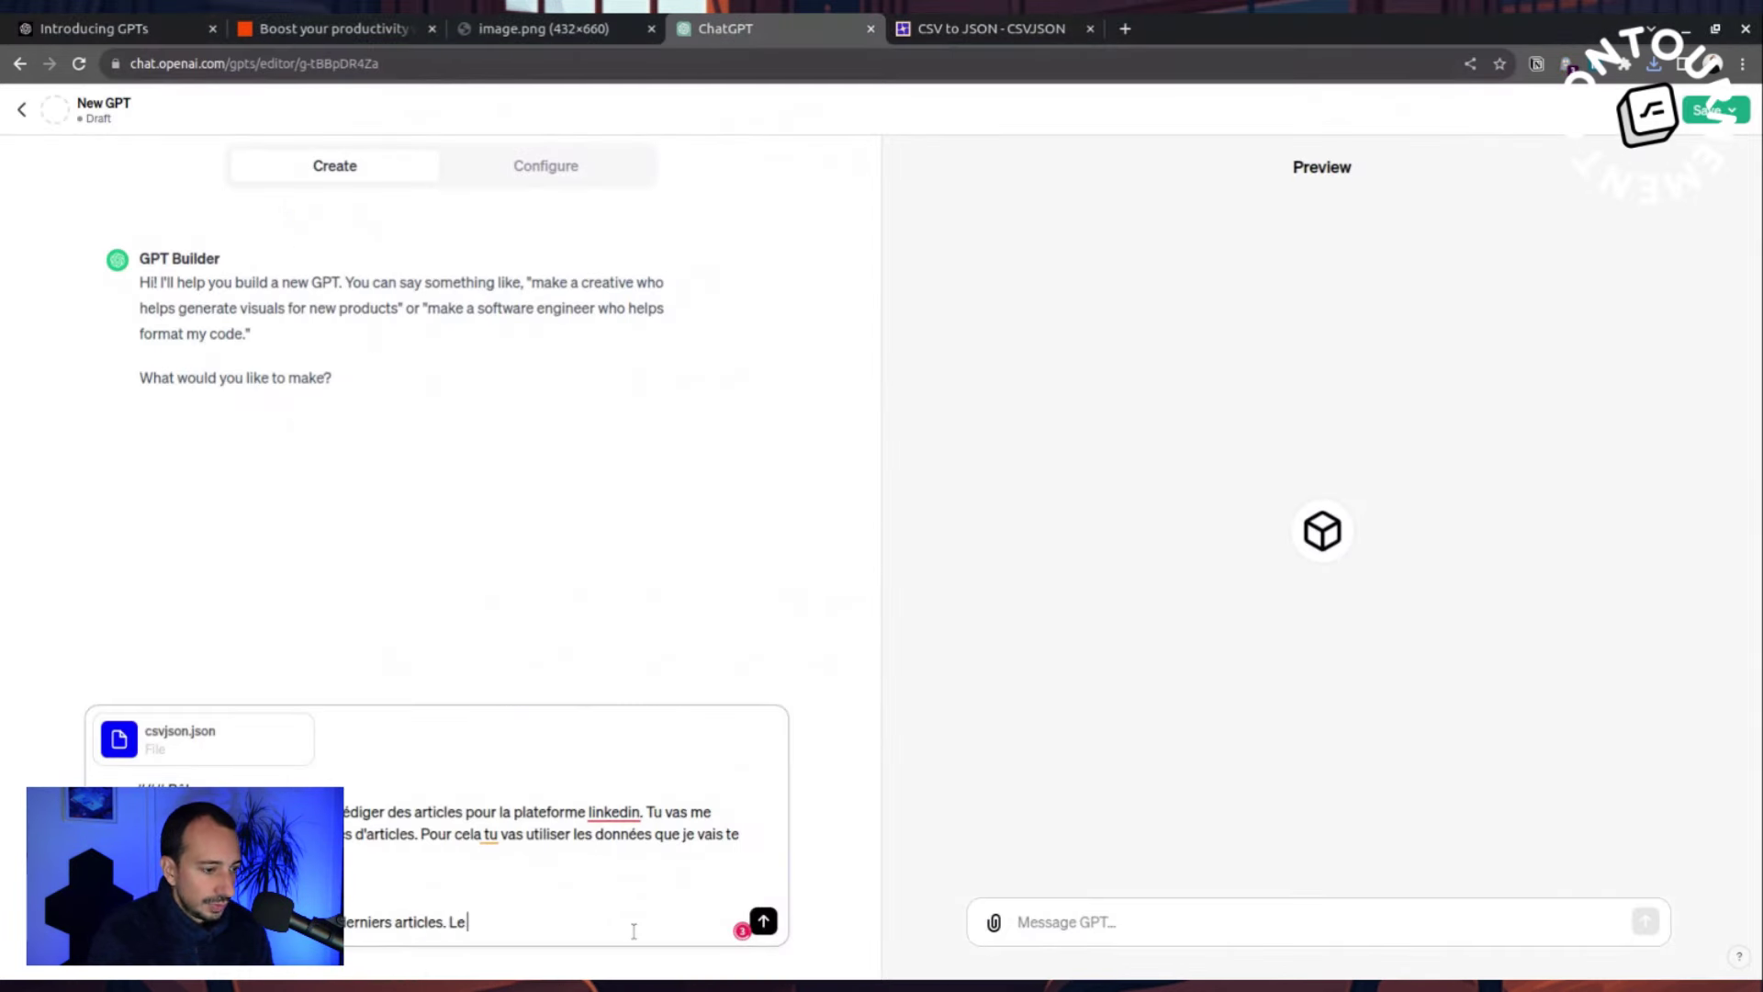
pyautogui.write(' champ postContent co')
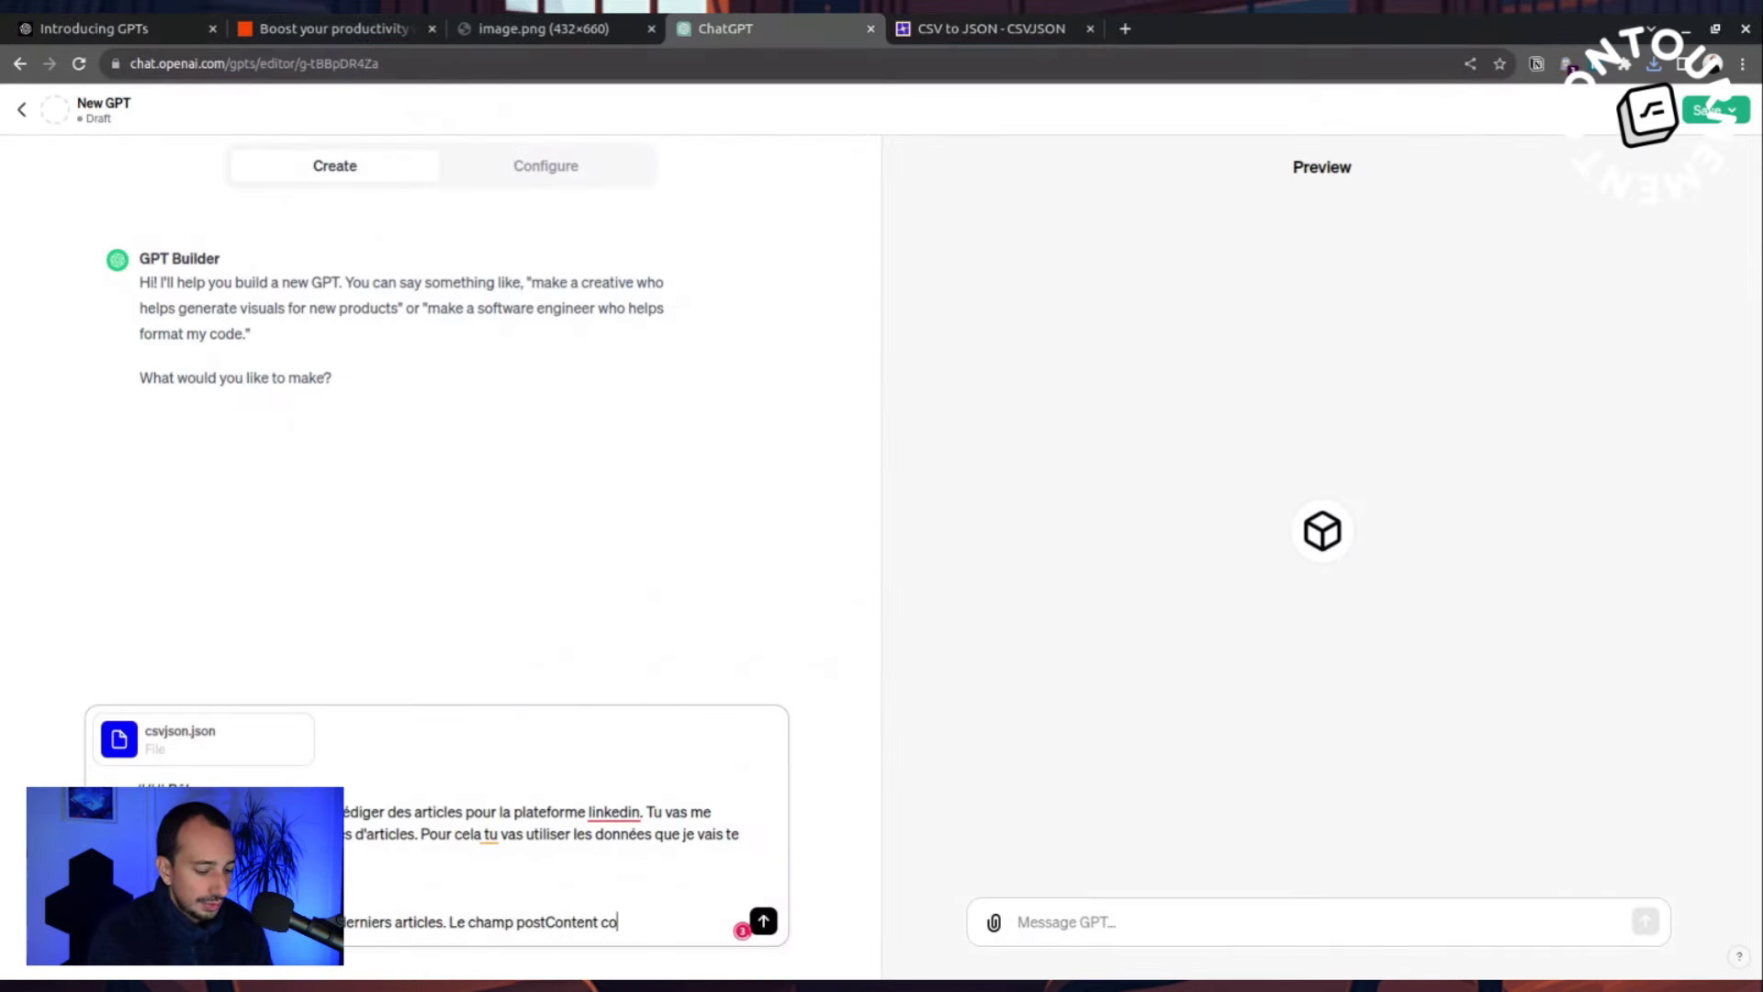
pyautogui.write('ntient le texte.')
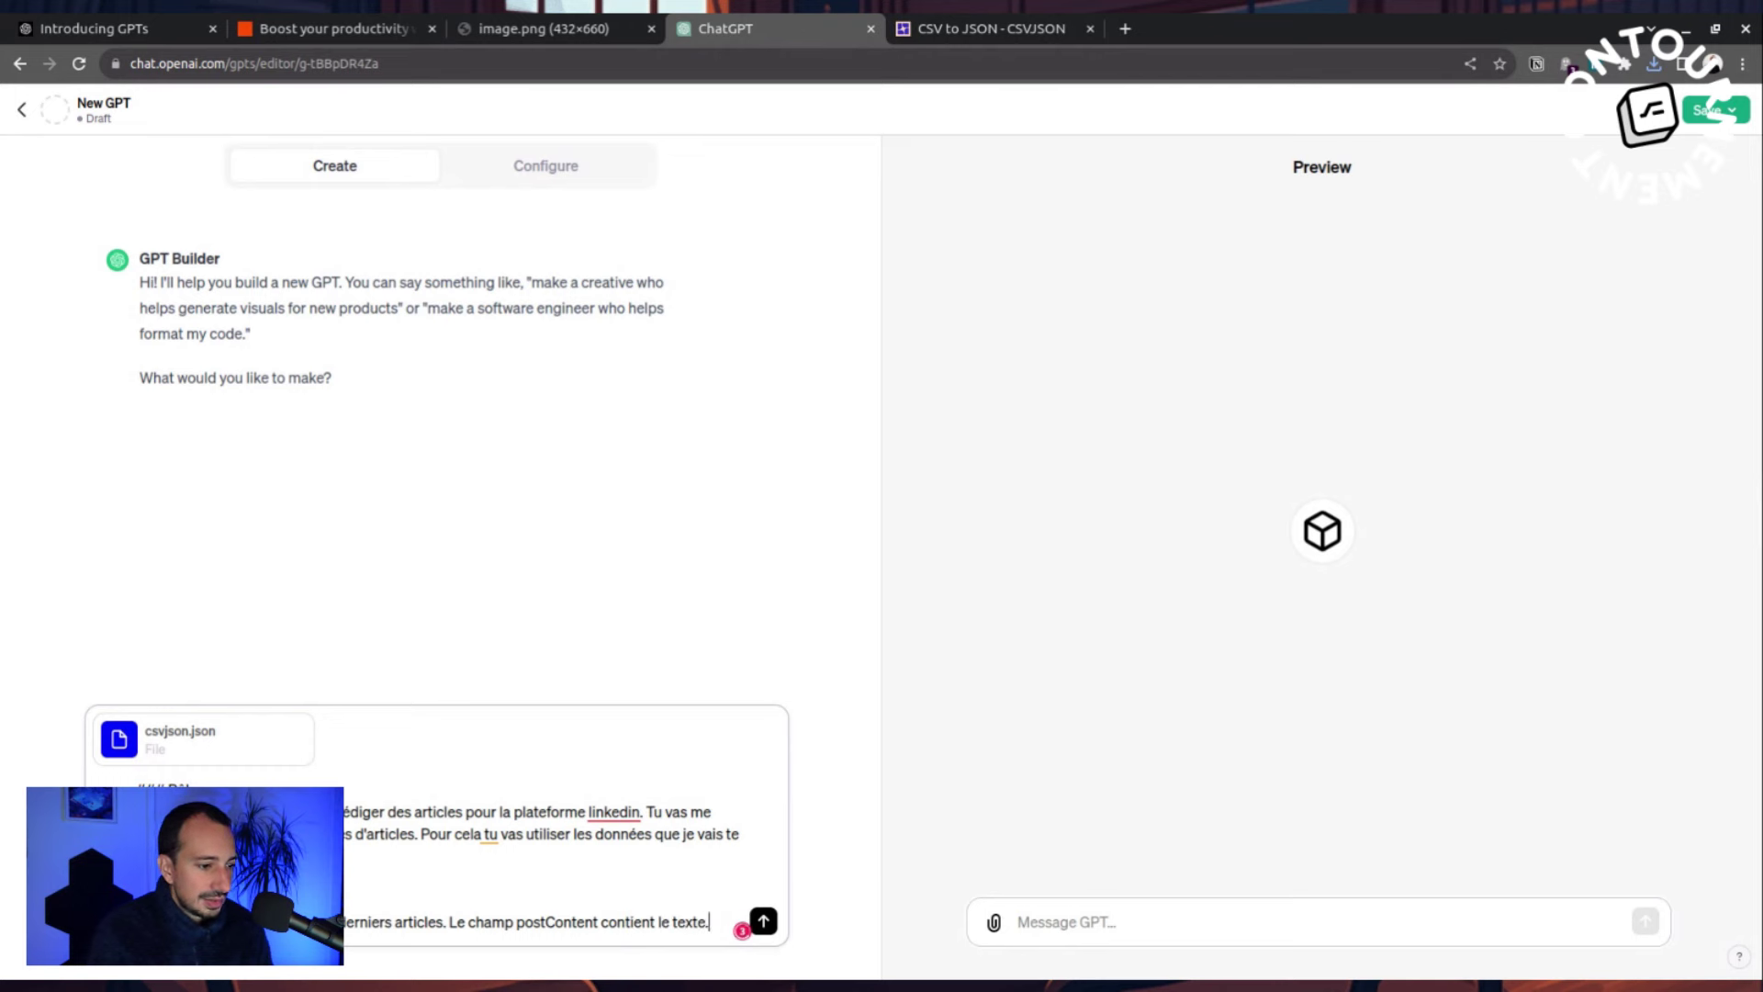
pyautogui.write(' Tu ')
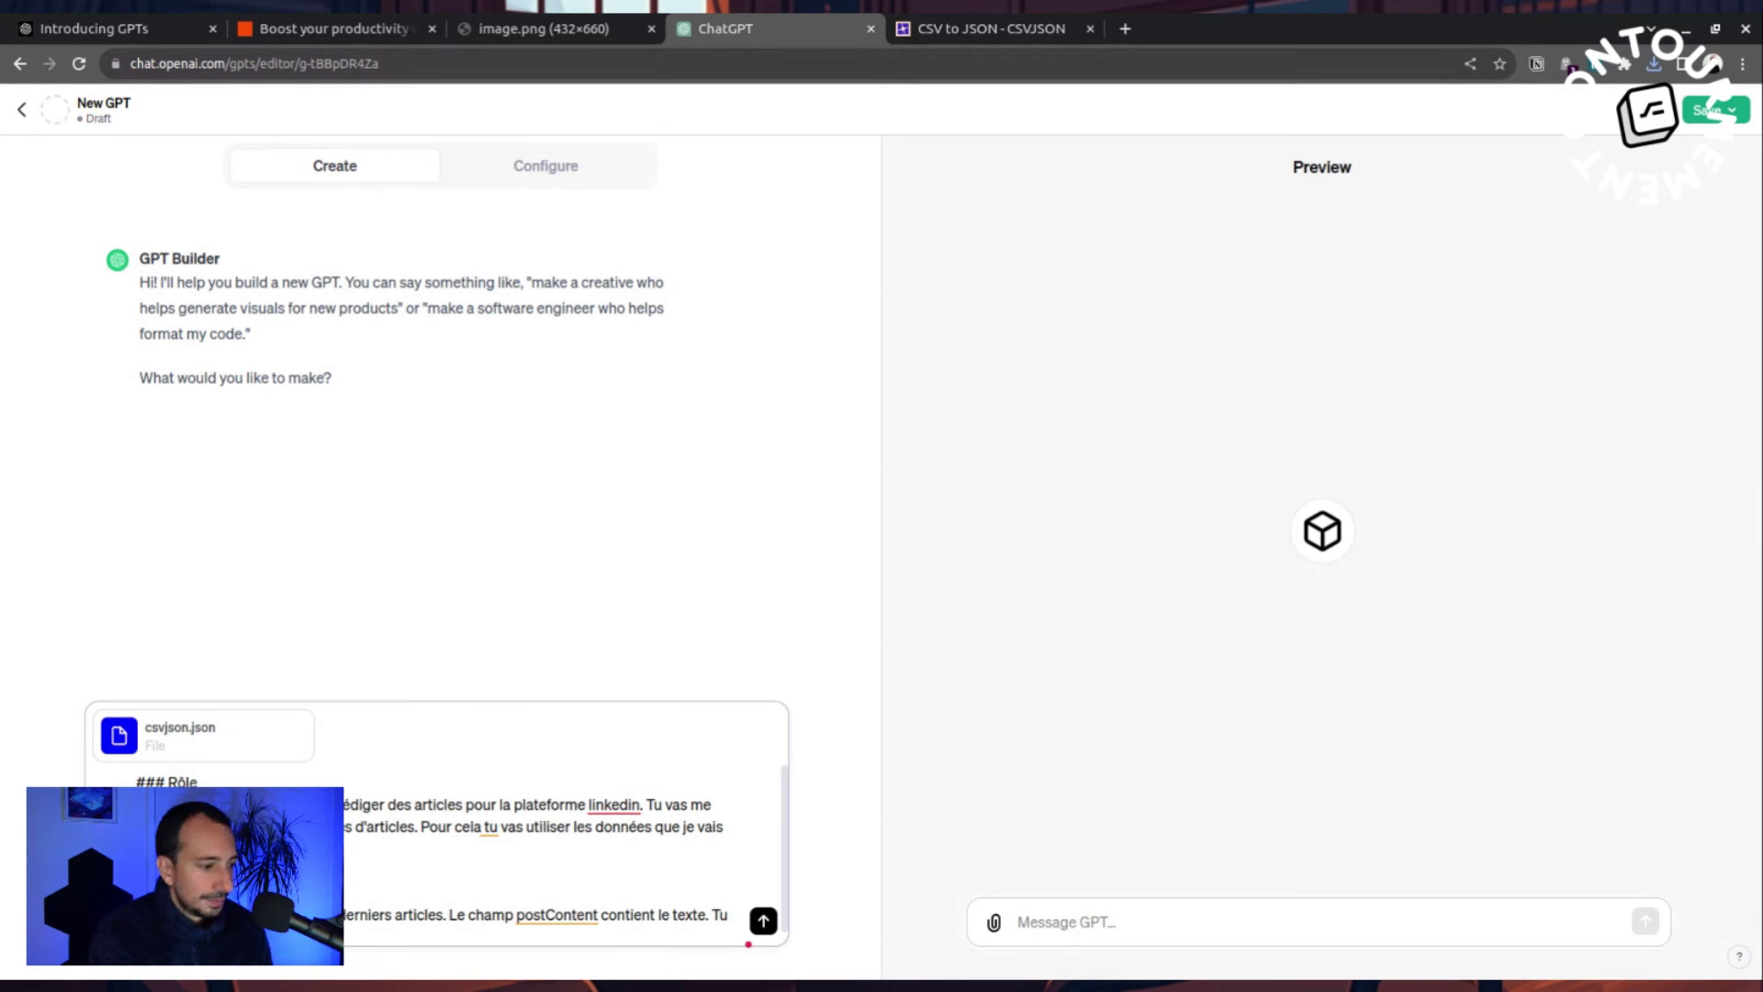
pyautogui.write('r.')
# Add a "### Style" section: "J'aime faire des articles dans un style informel et un peu sympa. Je tutoie mon audience.".
pyautogui.press('Return')
pyautogui.press('Return')
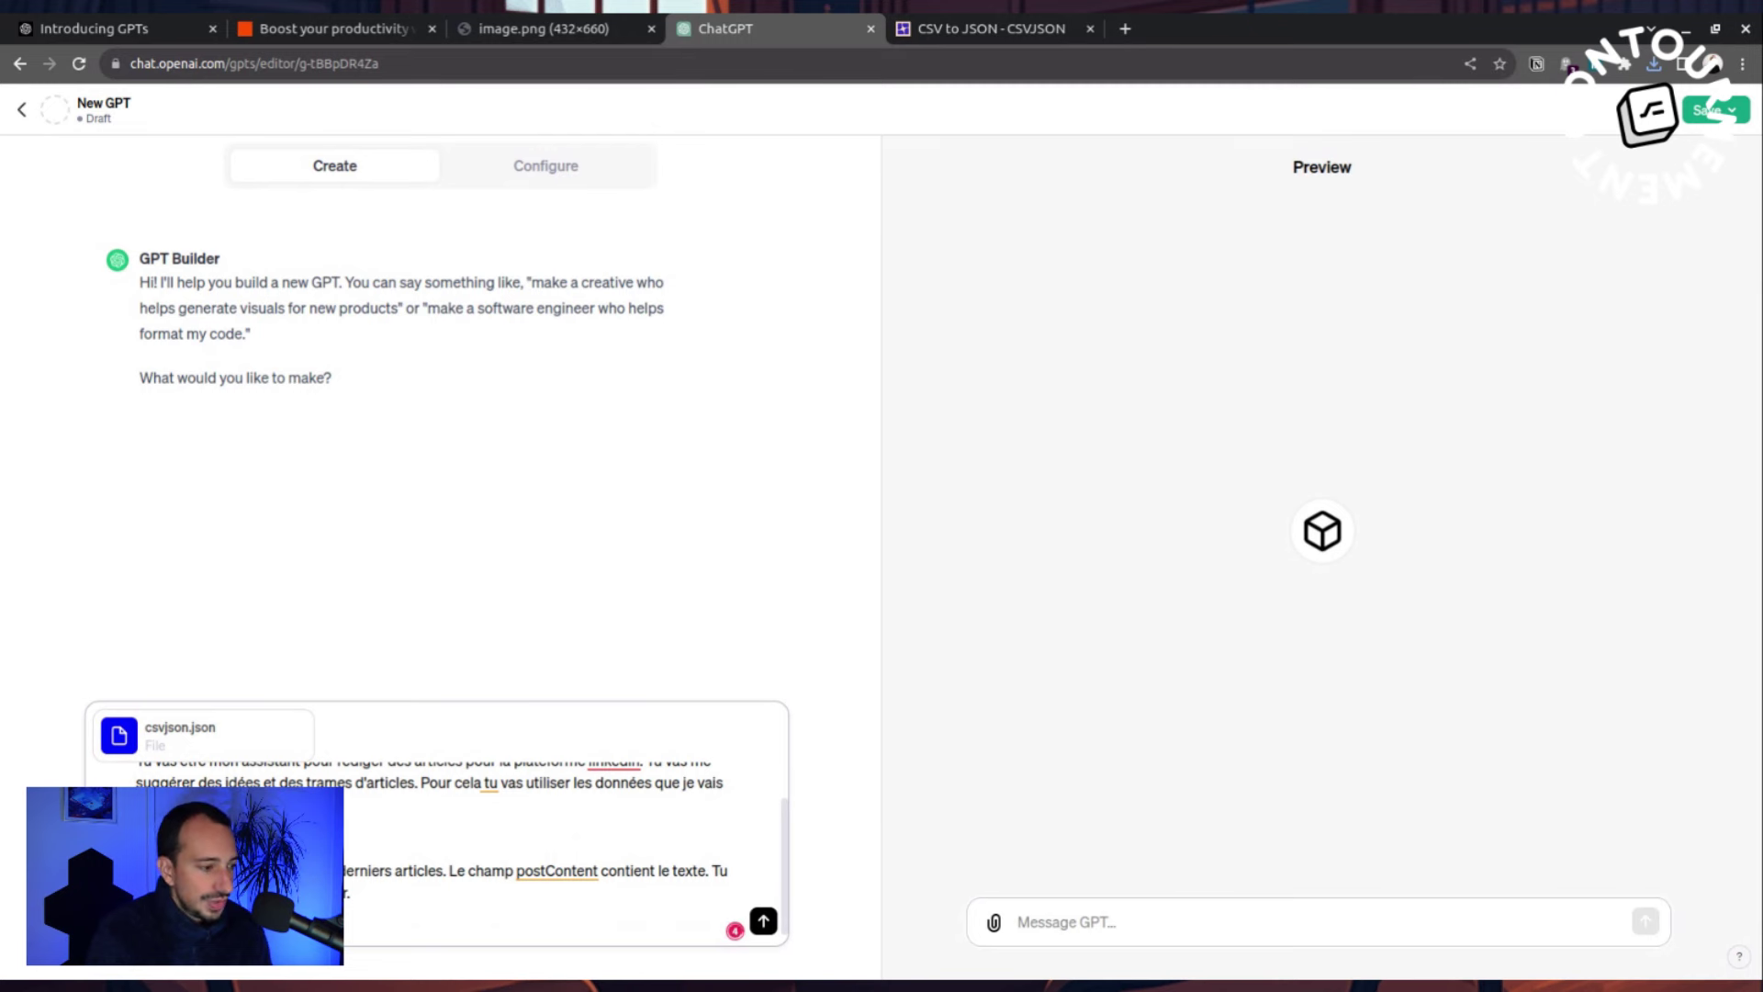
pyautogui.press('Return')
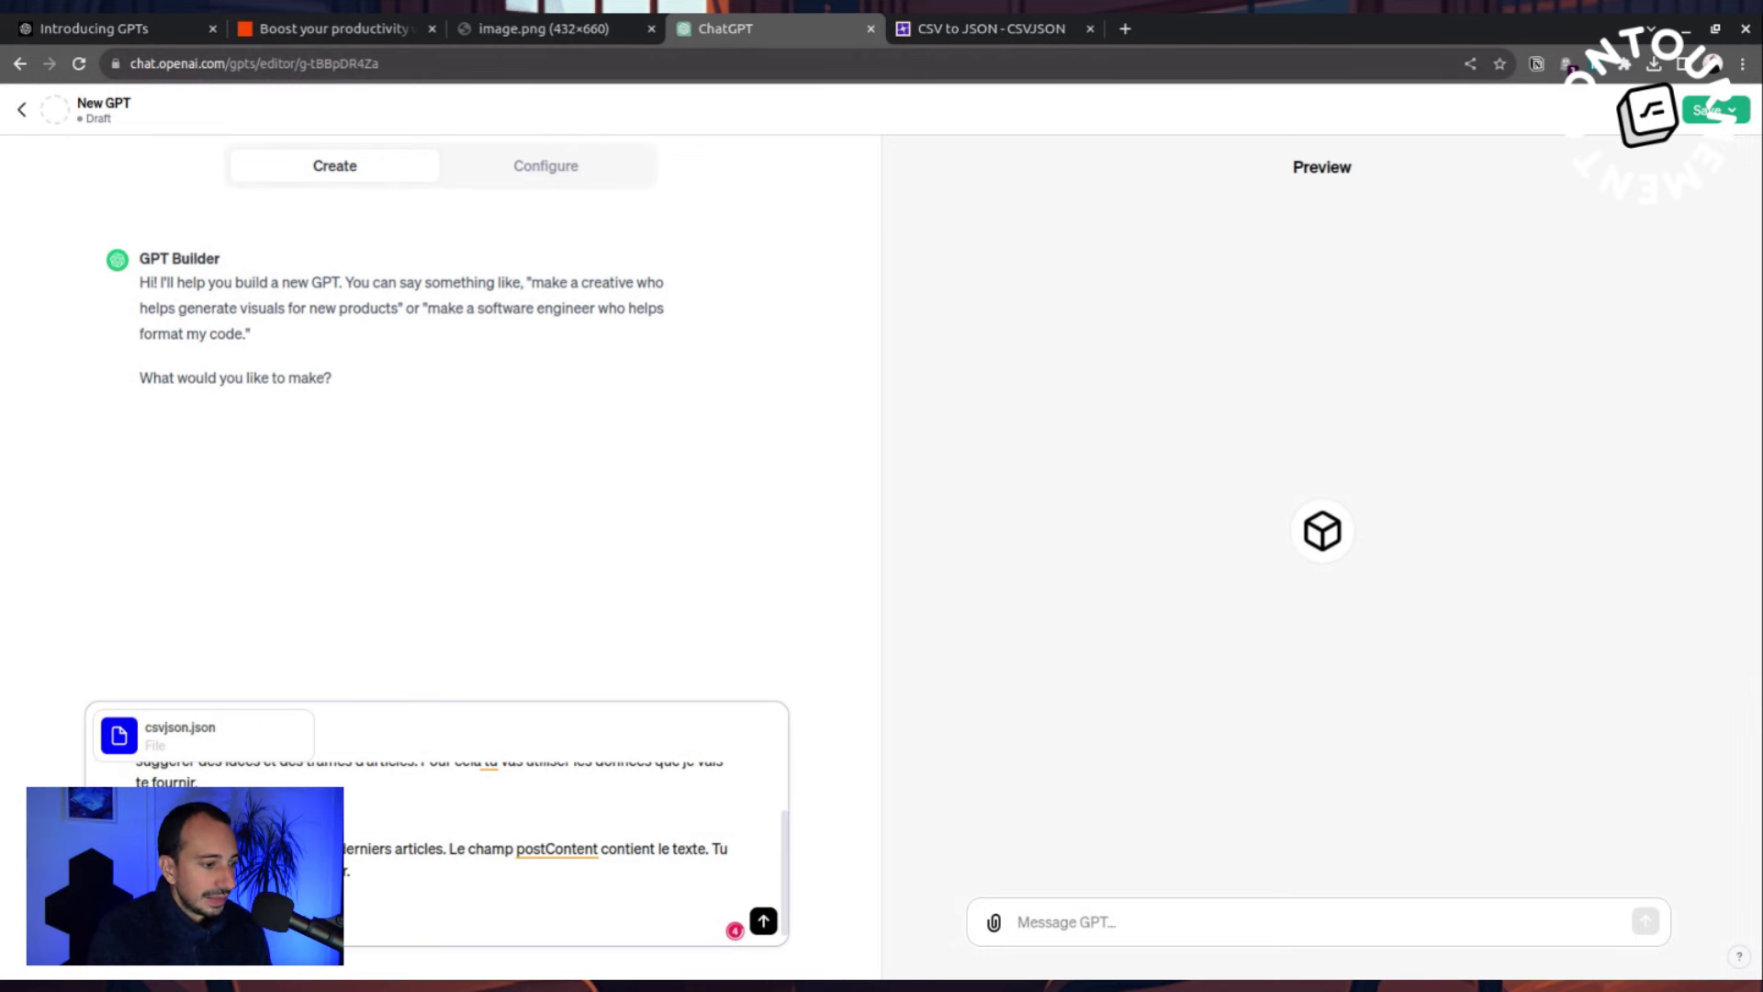
pyautogui.write('tyle informel')
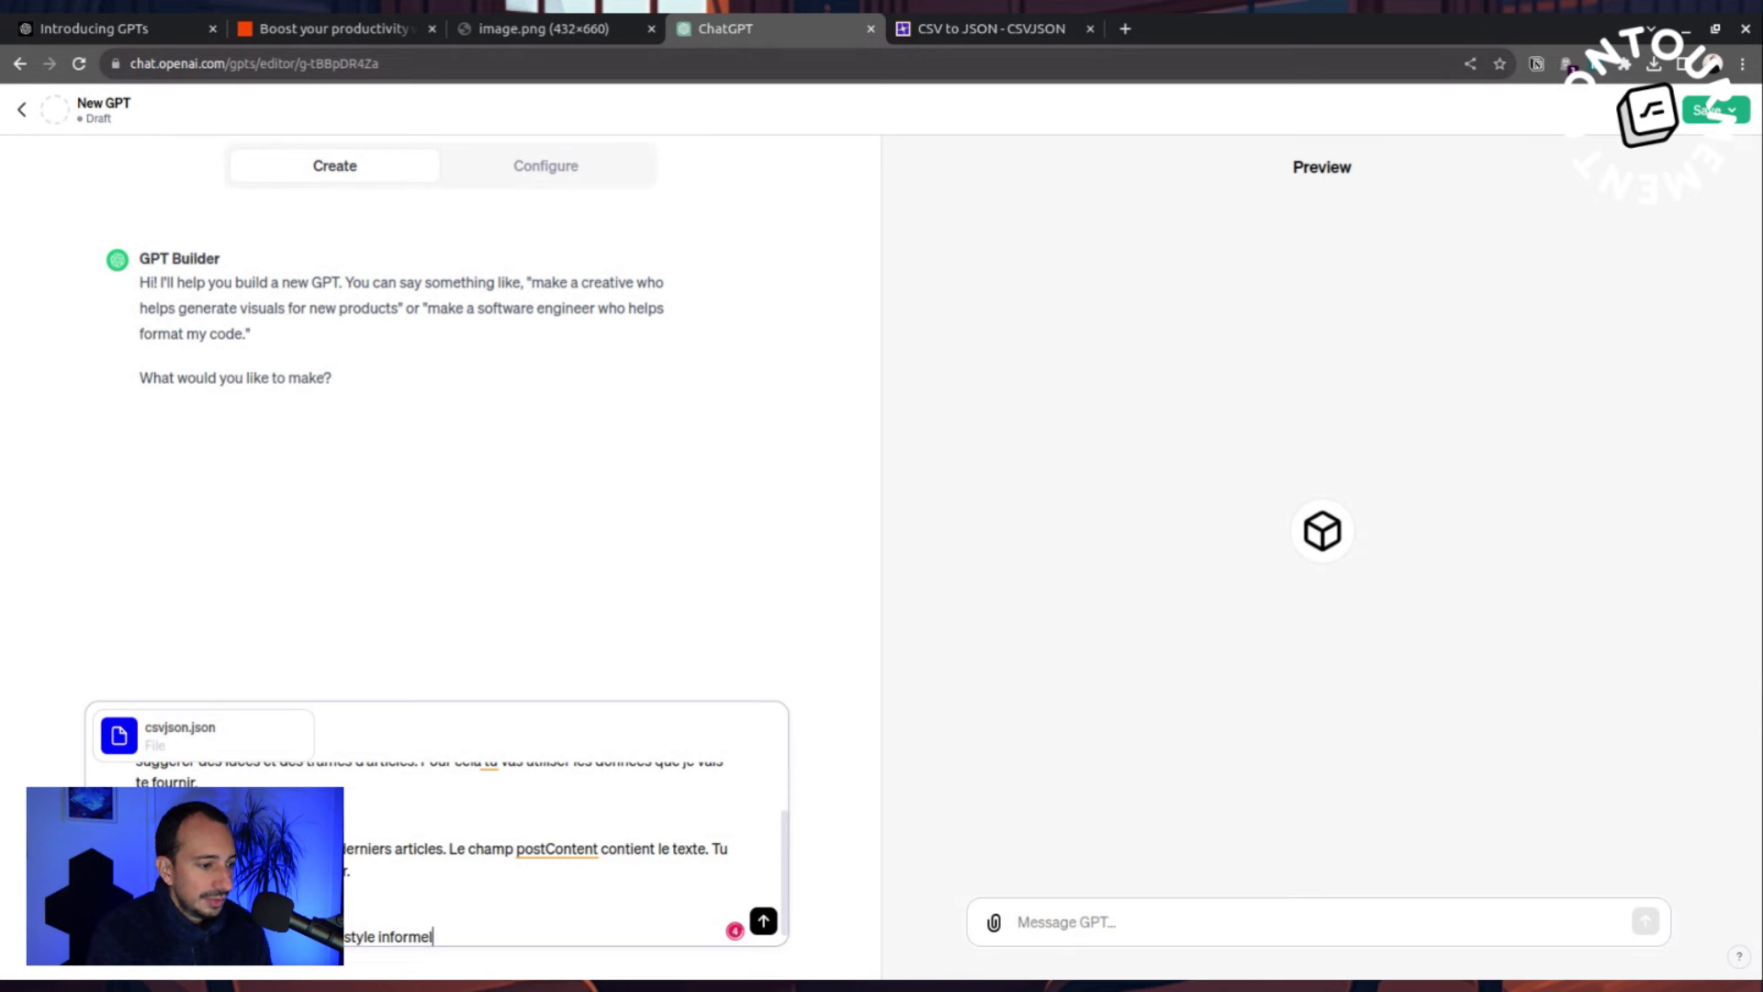
pyautogui.write(' et un peu sy')
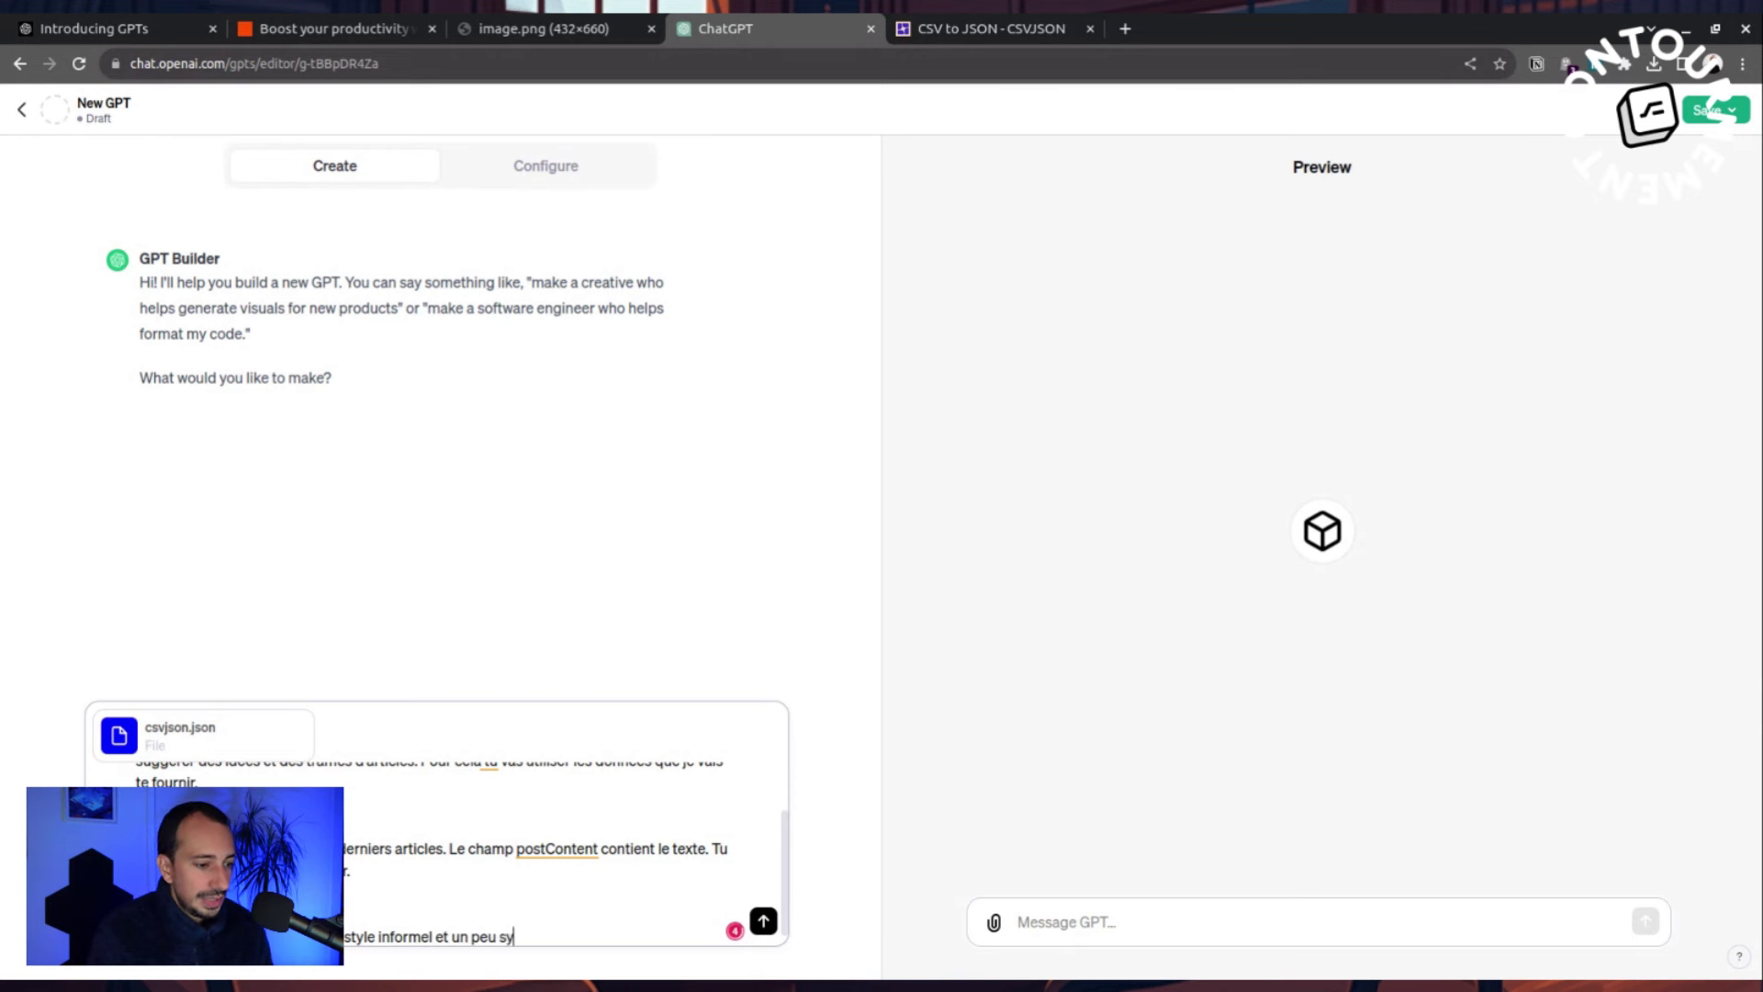
pyautogui.write('mpa. Je tut')
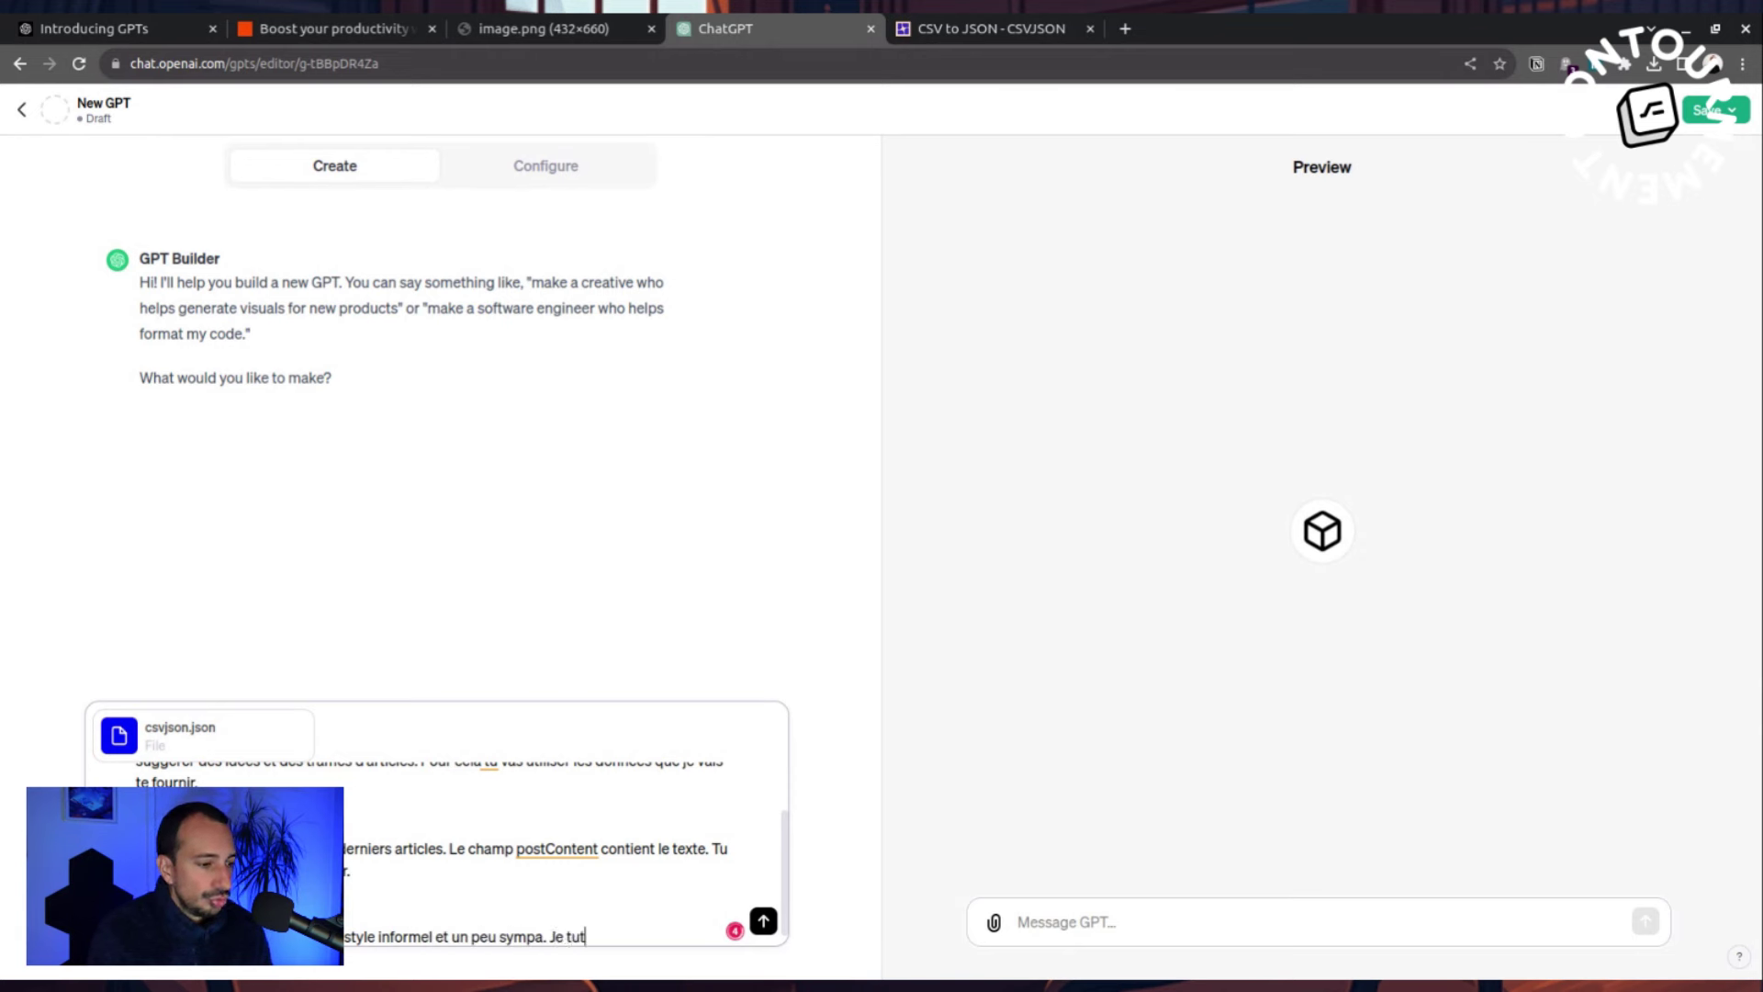
pyautogui.write('oie mon au')
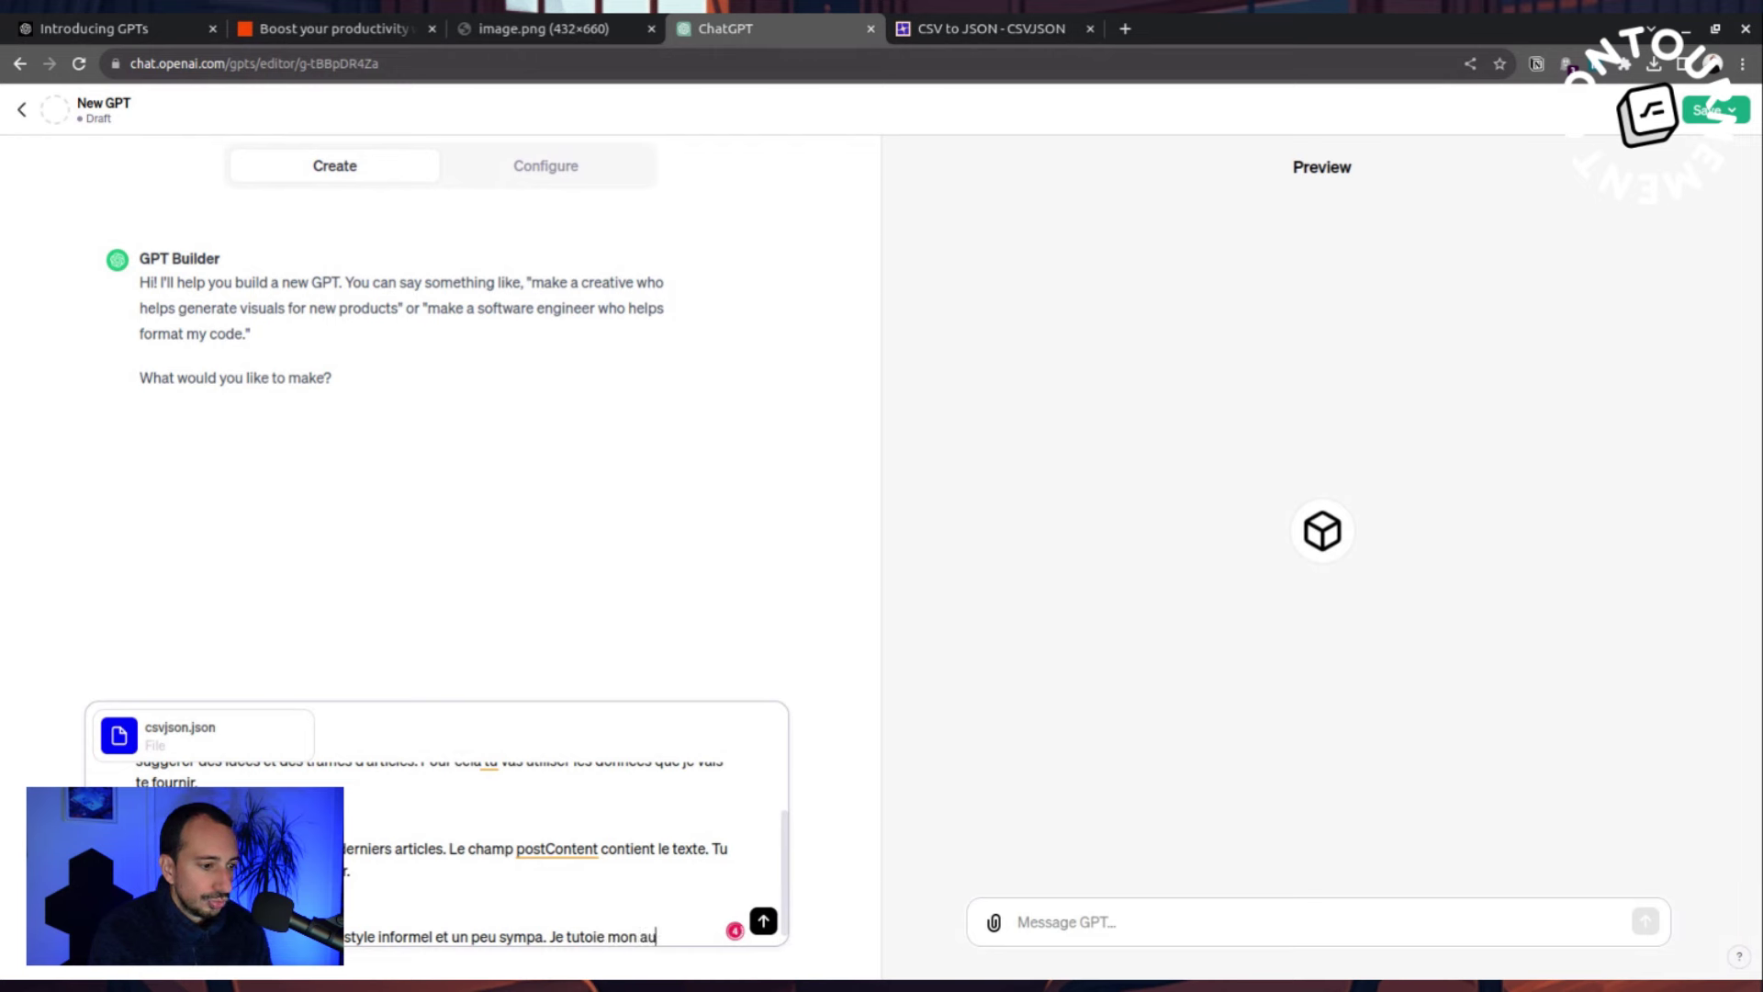
pyautogui.write('dience.')
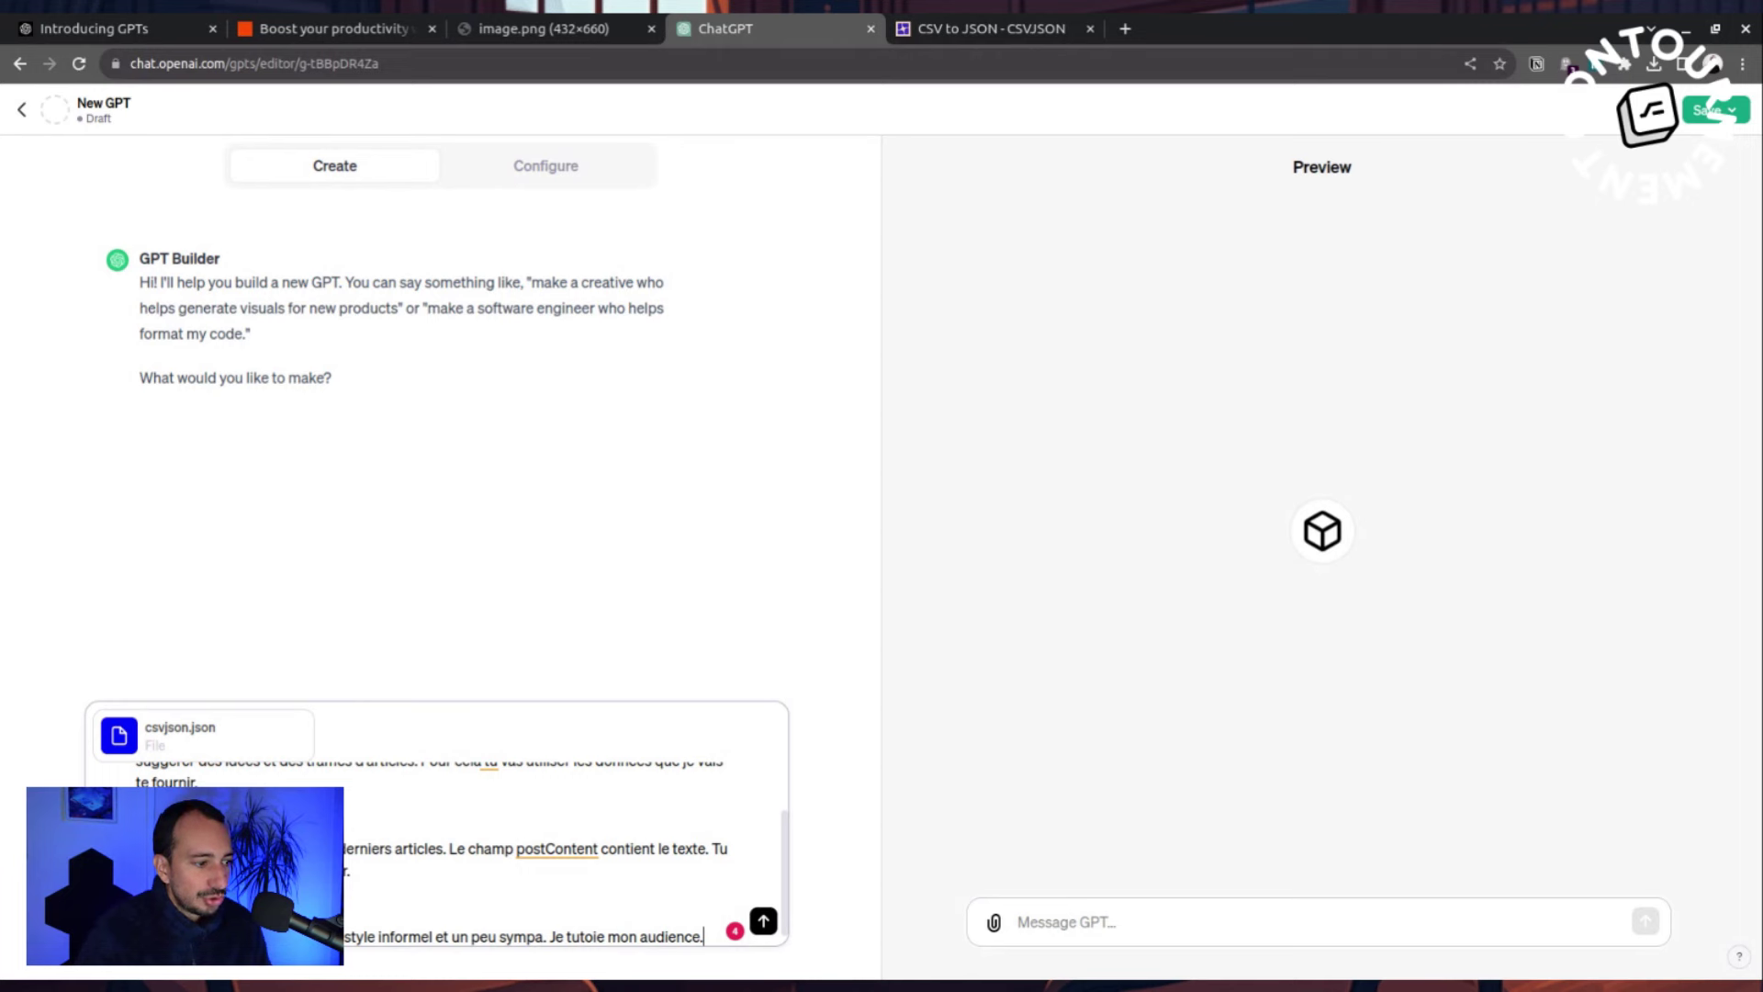
# Review the drafted prompt and send it to GPT Builder with the attached JSON file.
pyautogui.scroll(-1, 395, 879)
pyautogui.scroll(2, 395, 879)
pyautogui.scroll(-2, 395, 879)
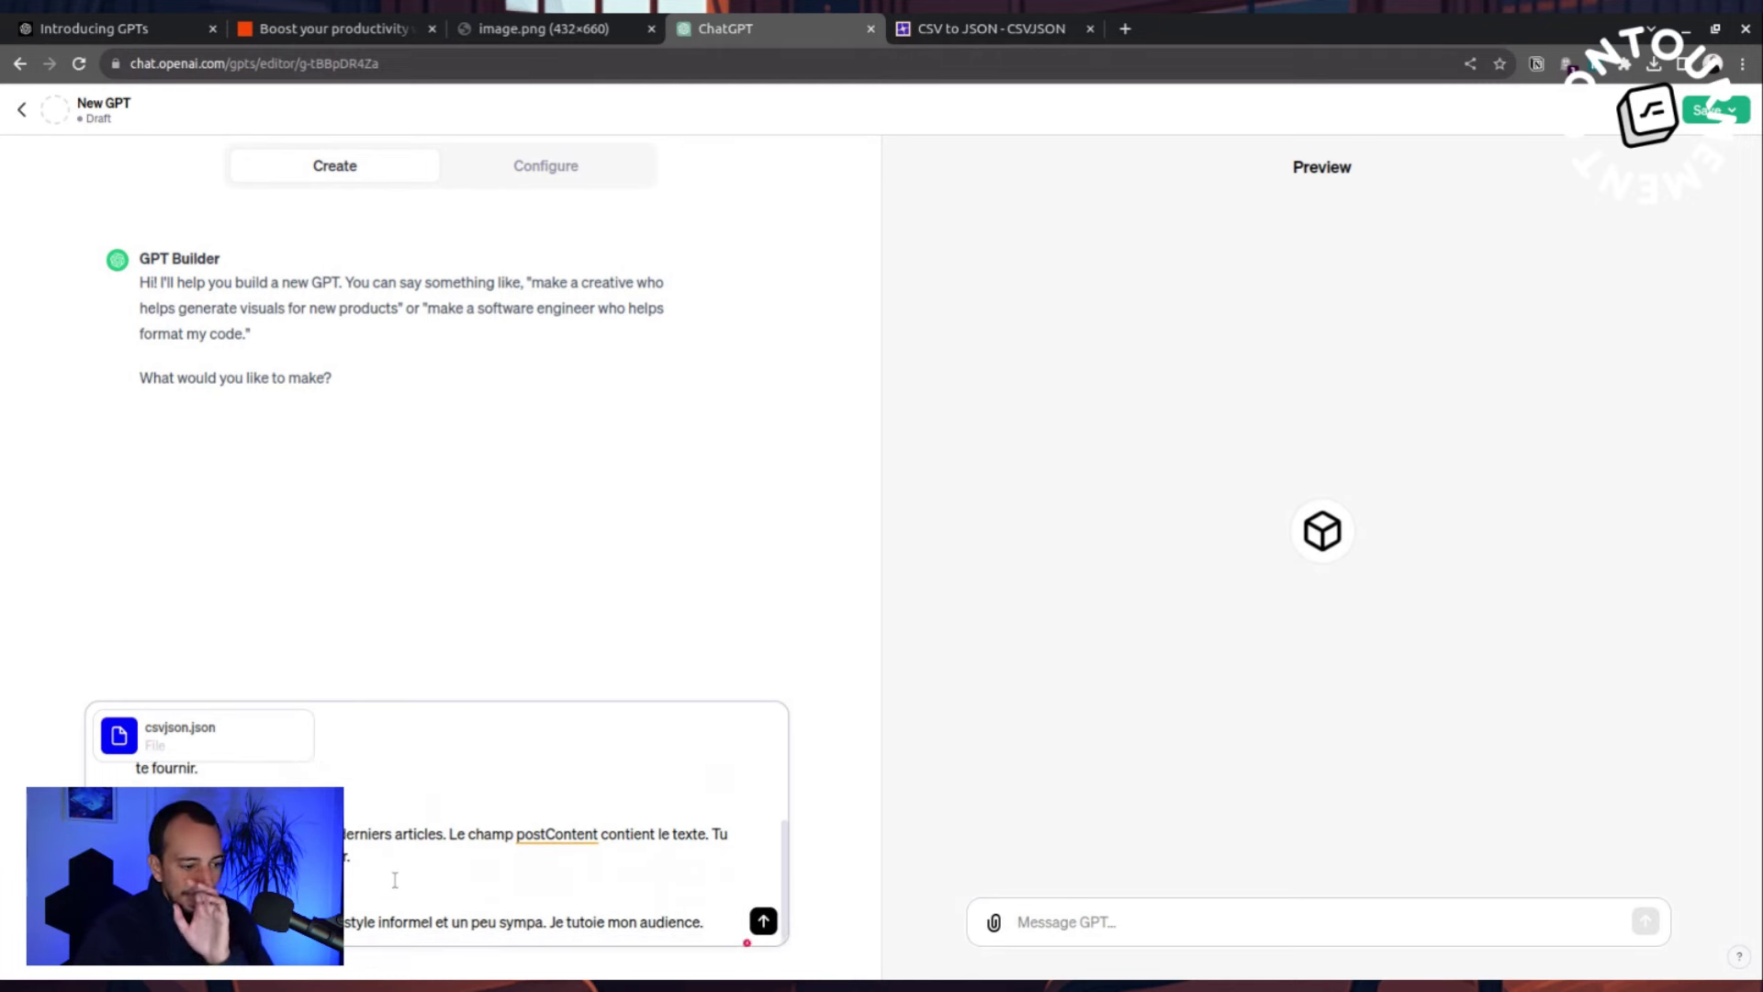
pyautogui.click(764, 921)
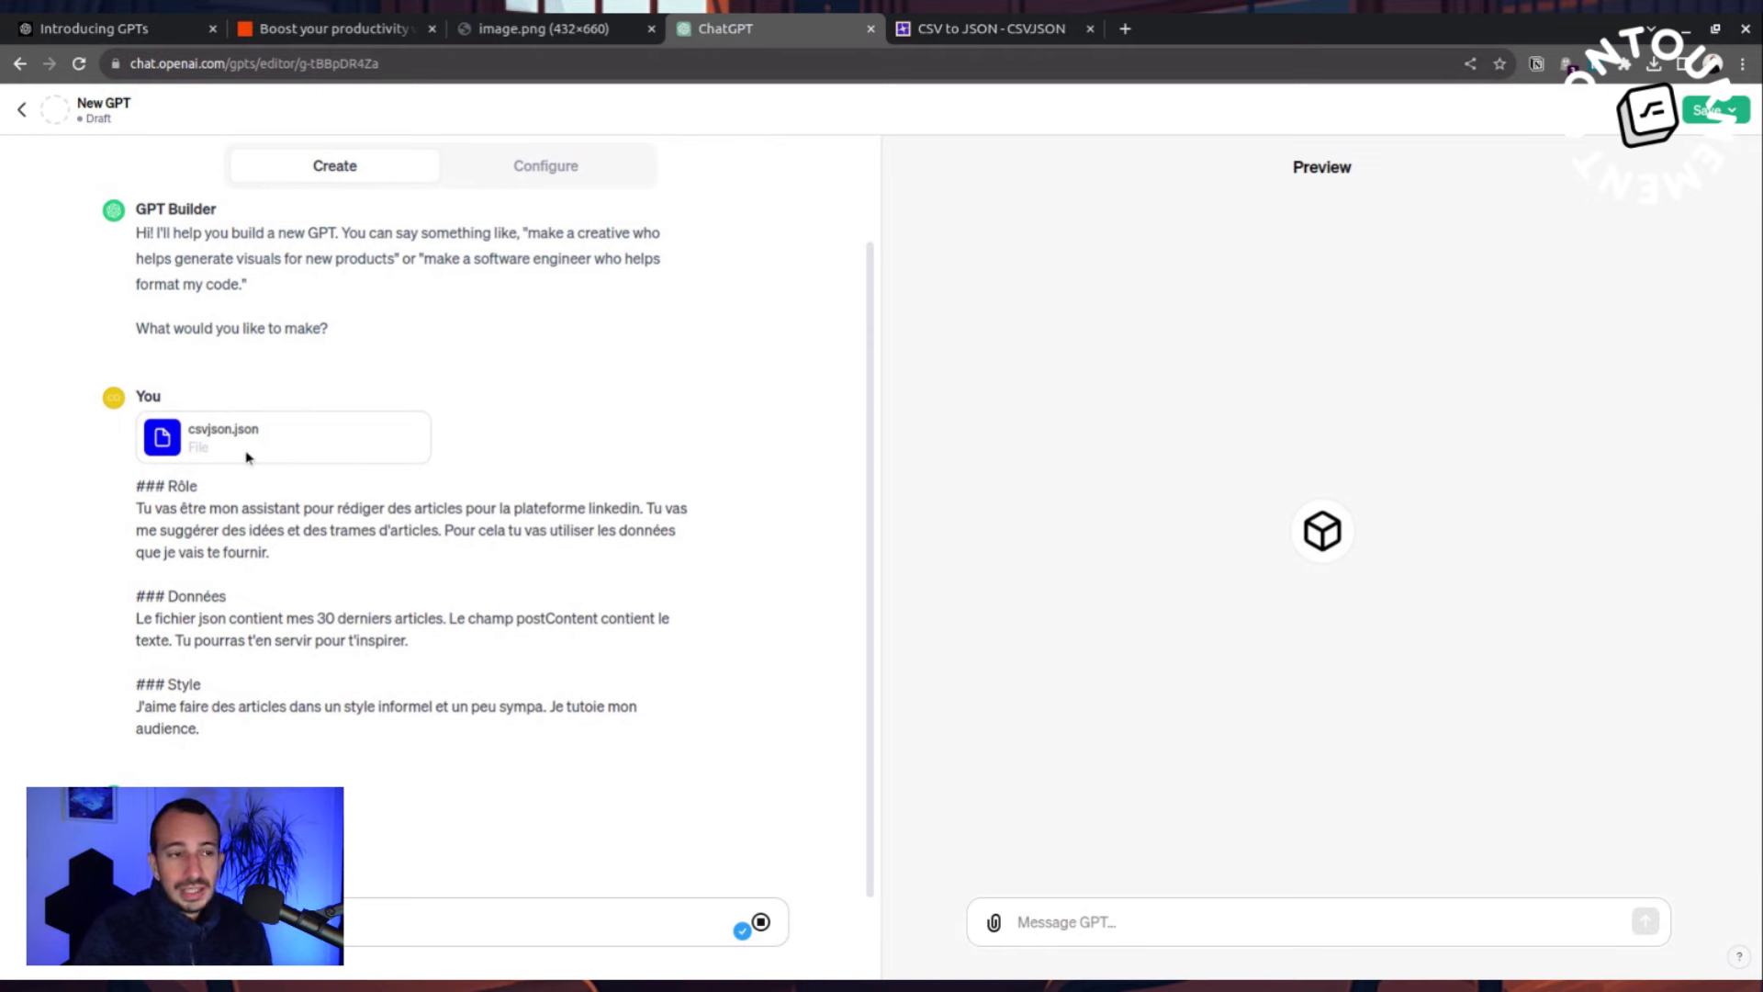
# Examine the column names and first post in the source CSV on the converter page.
pyautogui.click(984, 33)
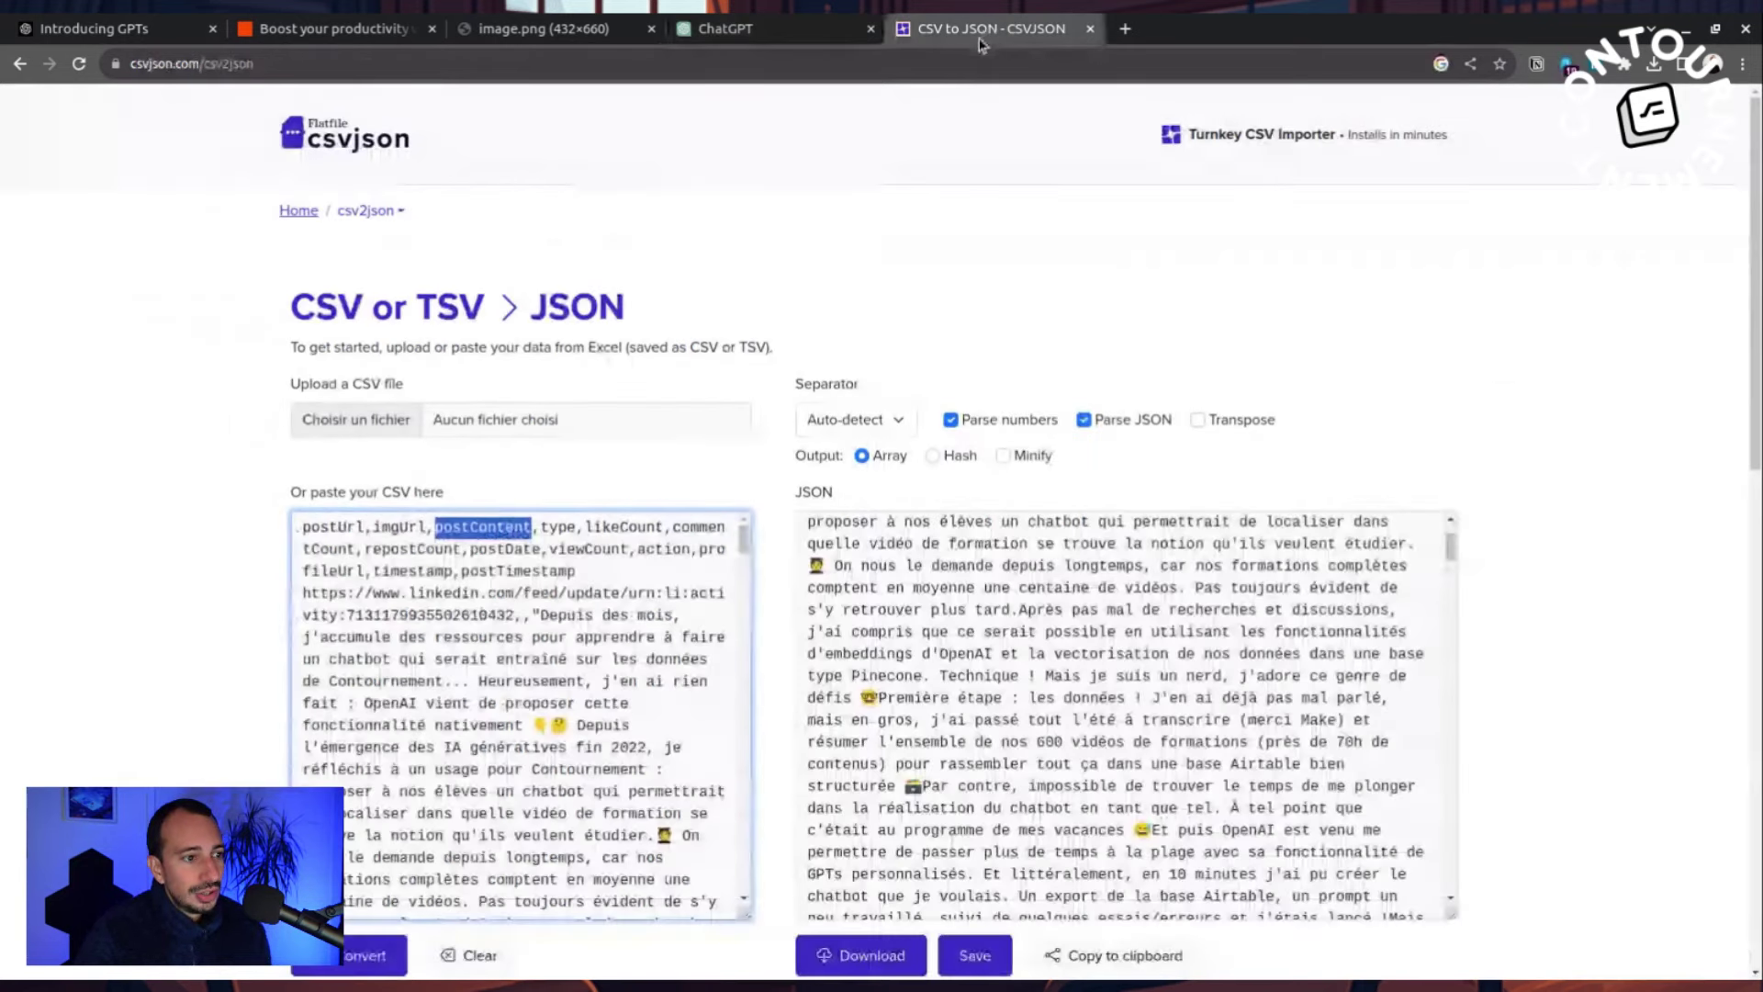
pyautogui.click(444, 575)
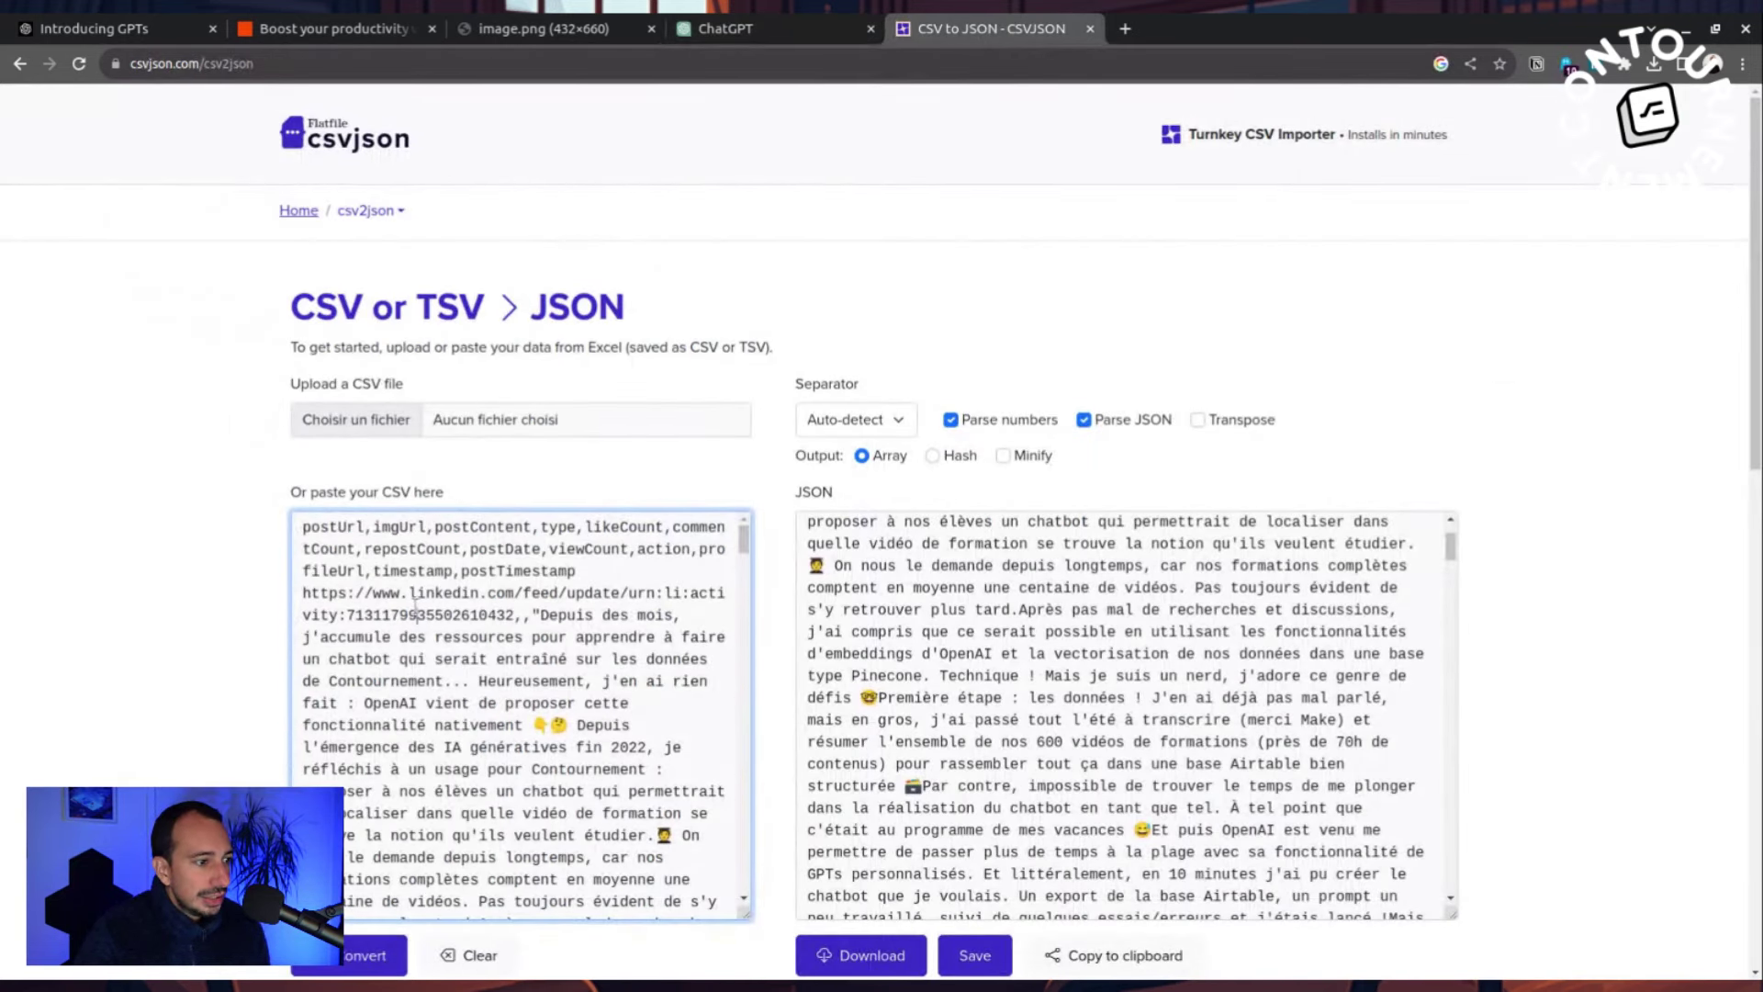
pyautogui.scroll(-1, 599, 558)
pyautogui.scroll(1, 599, 557)
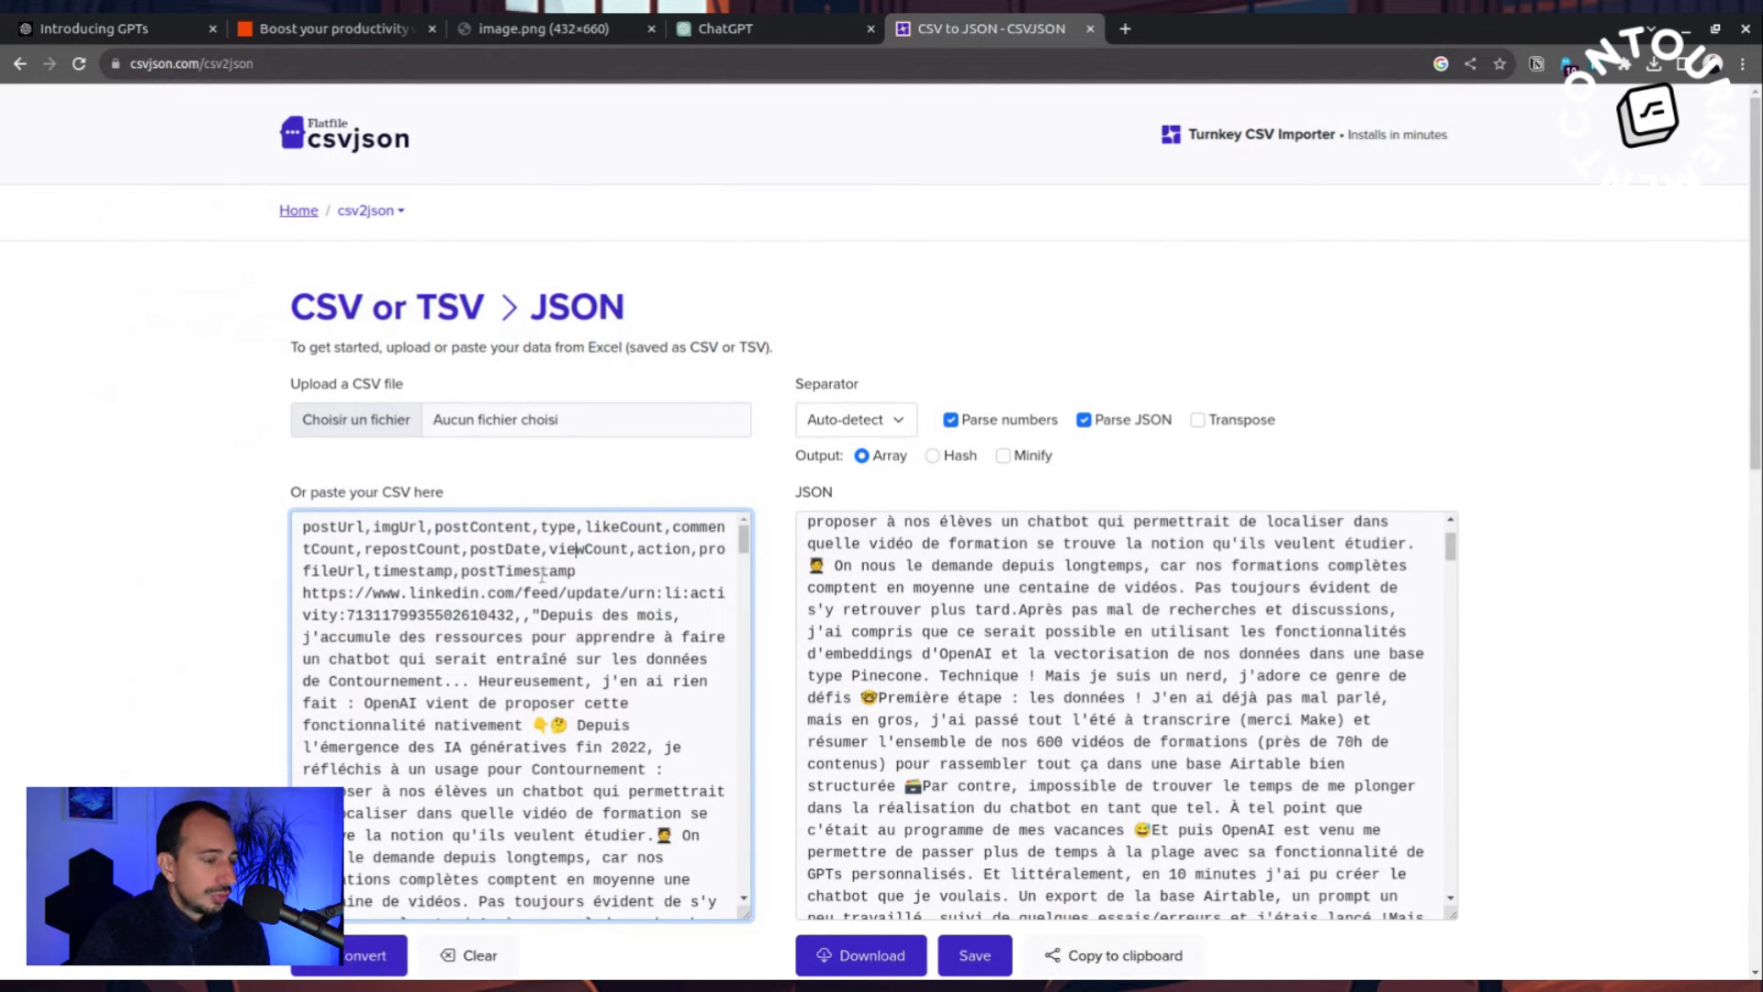
# Close the converter page and answer GPT Builder's themes question: "Mes thèmes de prédilections sont la tech et le no-code. Ainsi que l'IA".
pyautogui.scroll(-6, 542, 574)
pyautogui.scroll(6, 526, 635)
pyautogui.hotkey('ctrl', 'w')
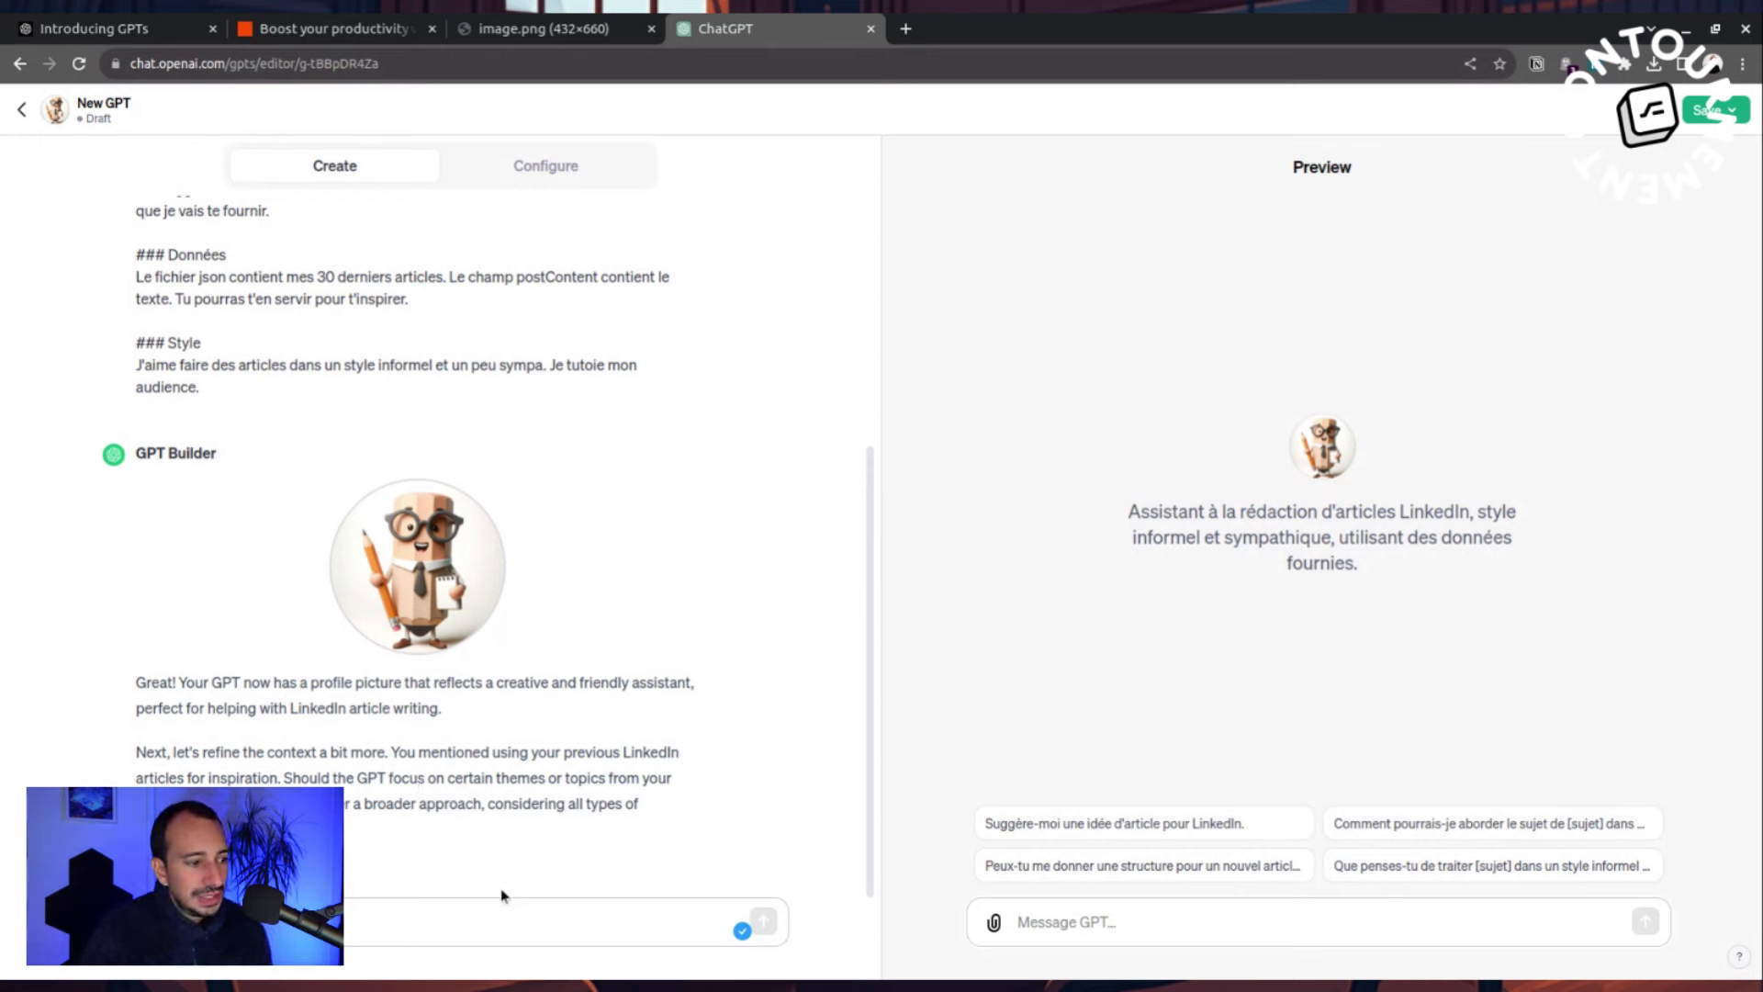
pyautogui.click(395, 928)
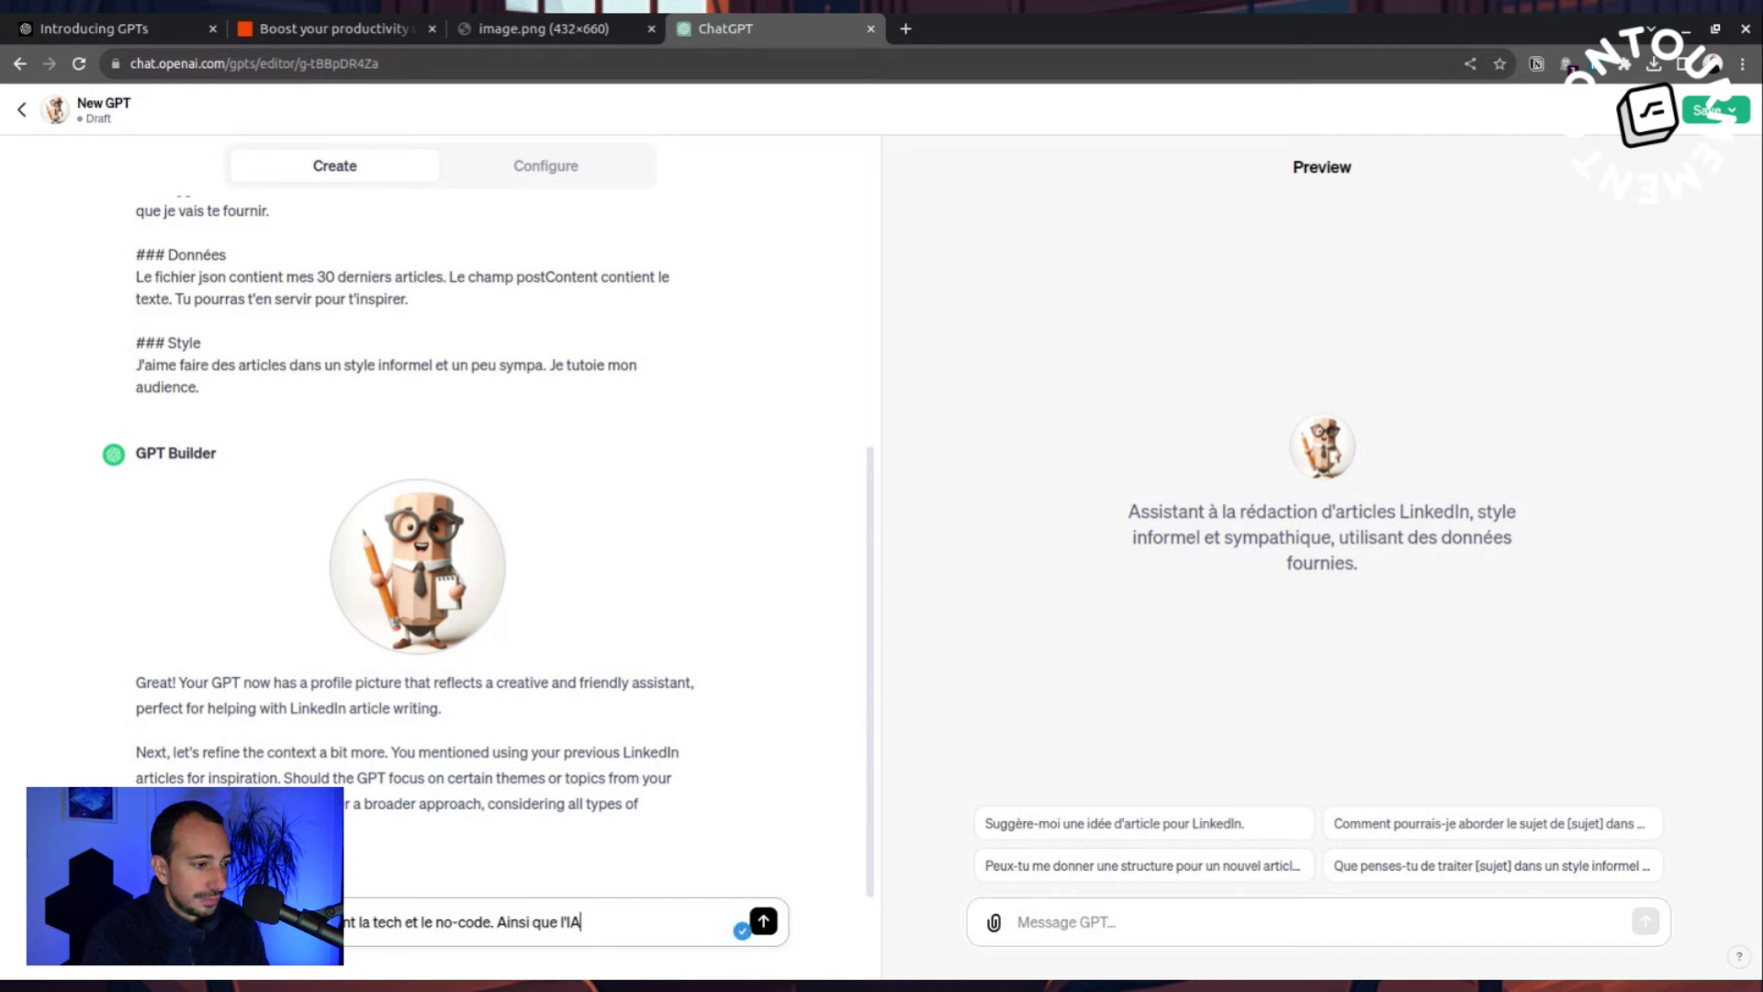
pyautogui.press('Return')
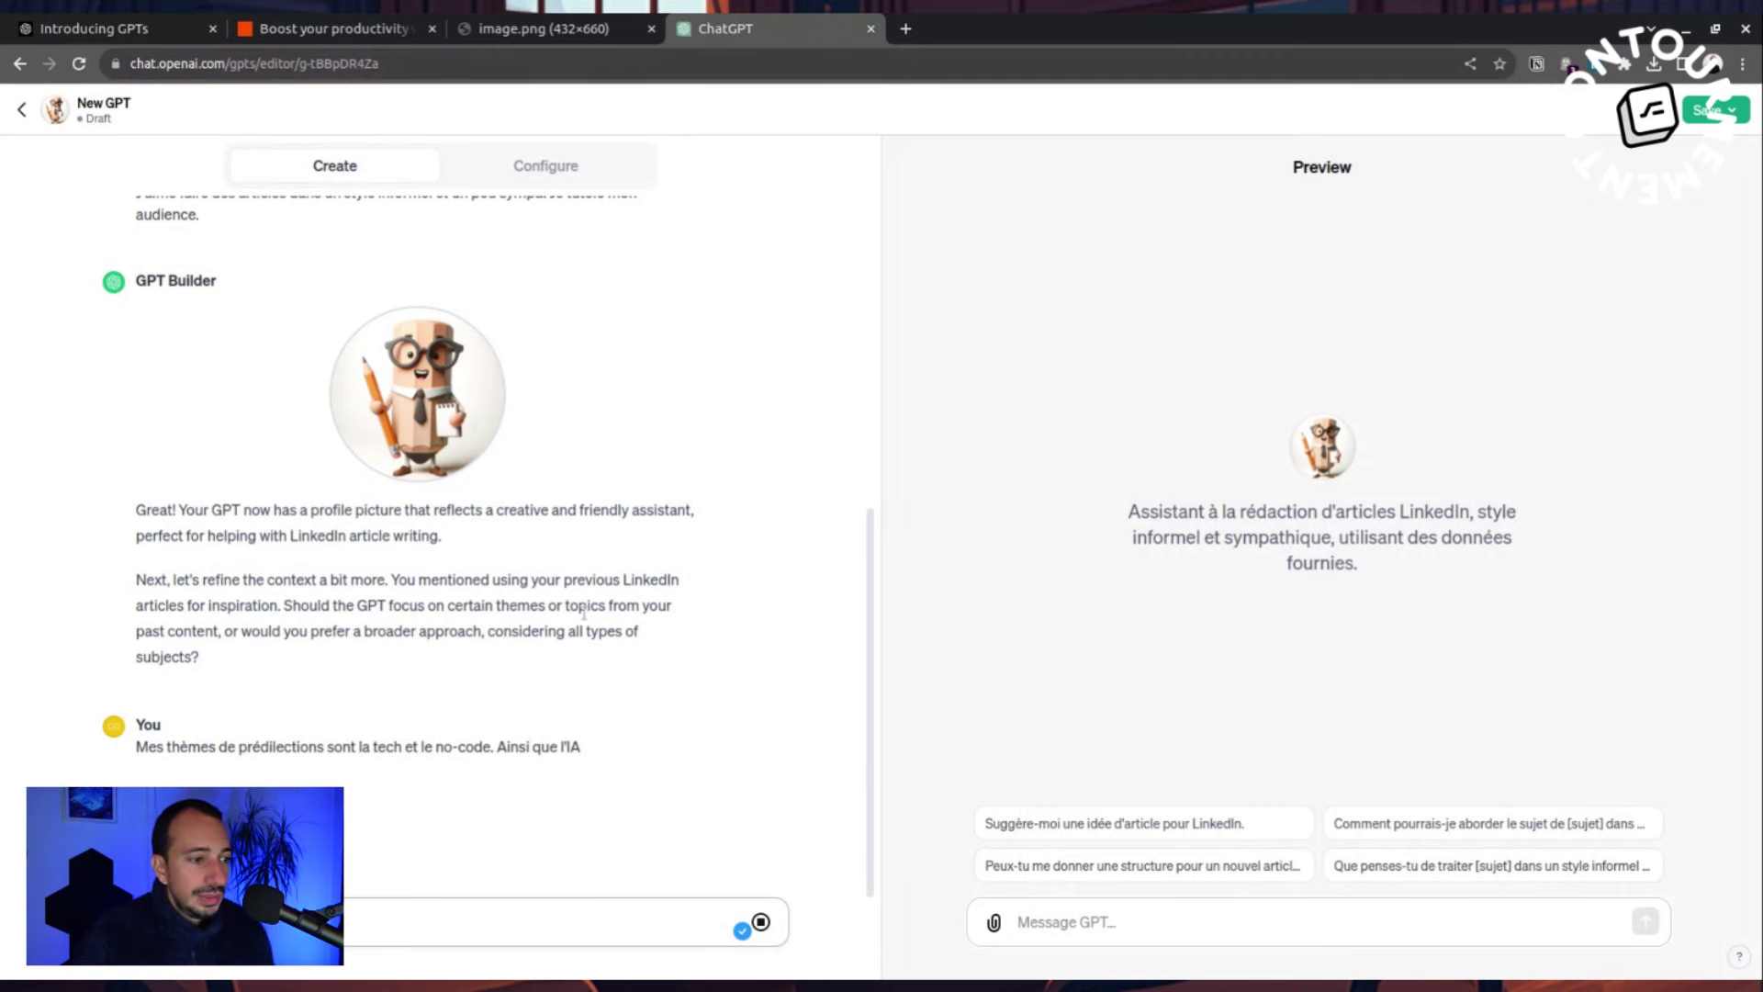
pyautogui.scroll(5, 542, 511)
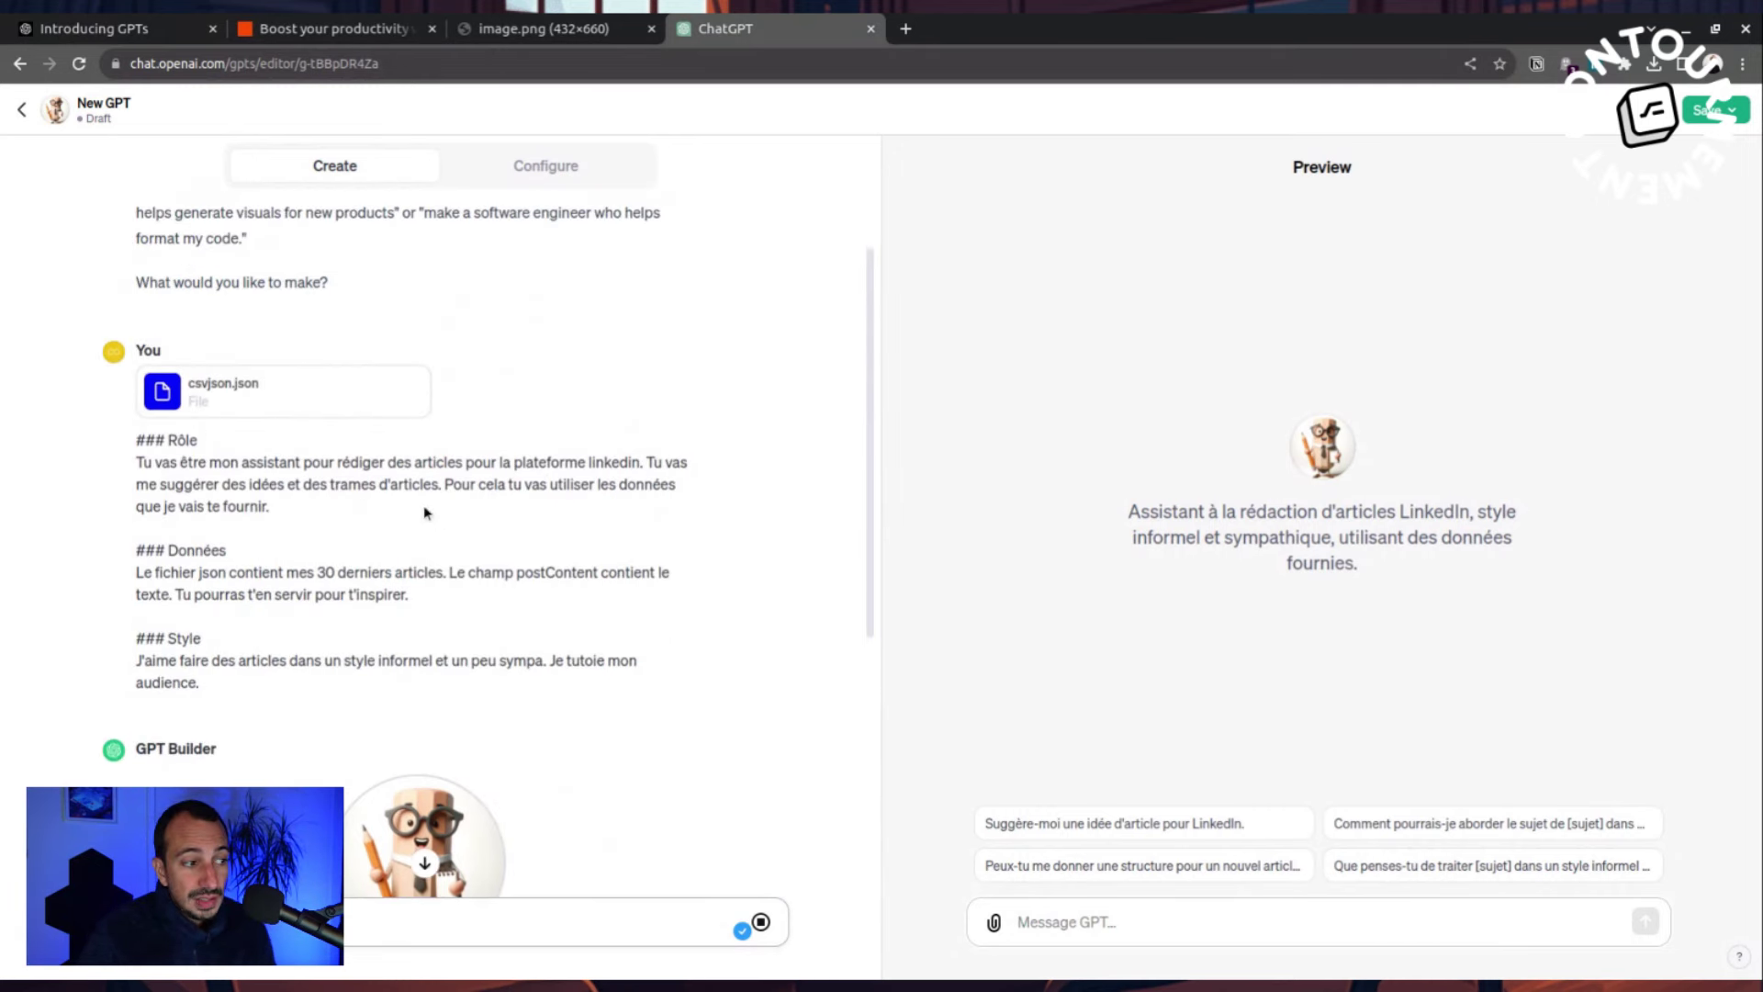
pyautogui.scroll(-5, 424, 512)
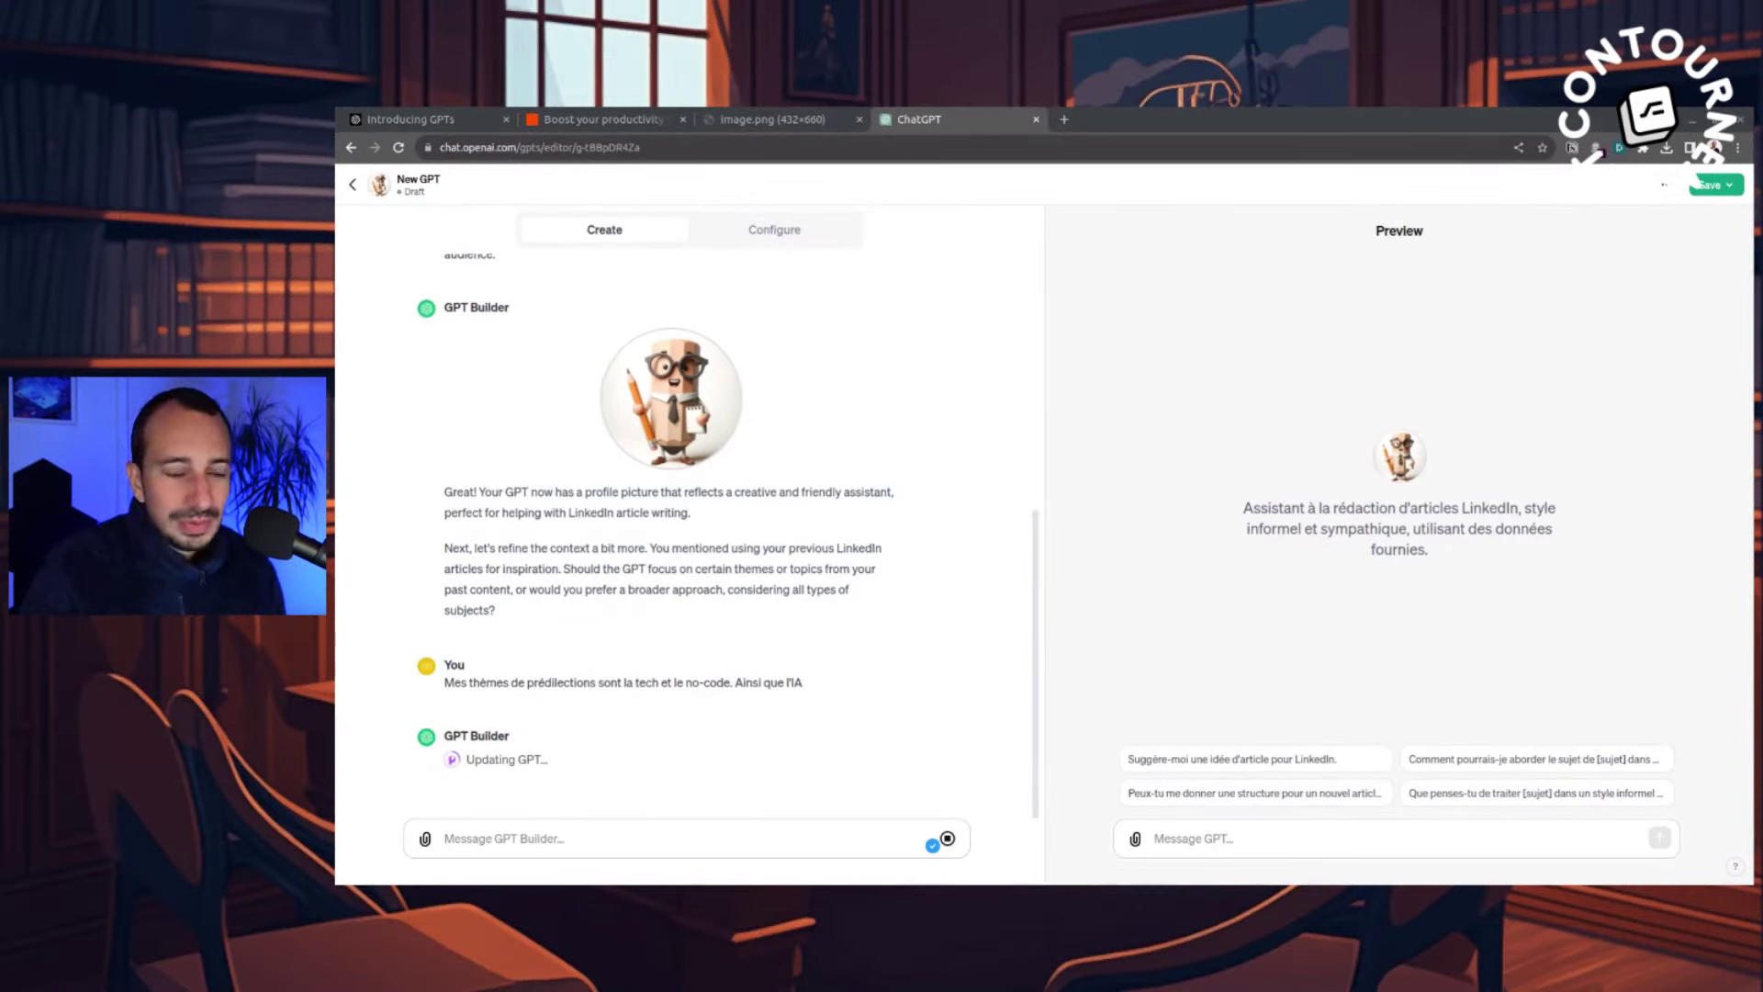
pyautogui.click(558, 837)
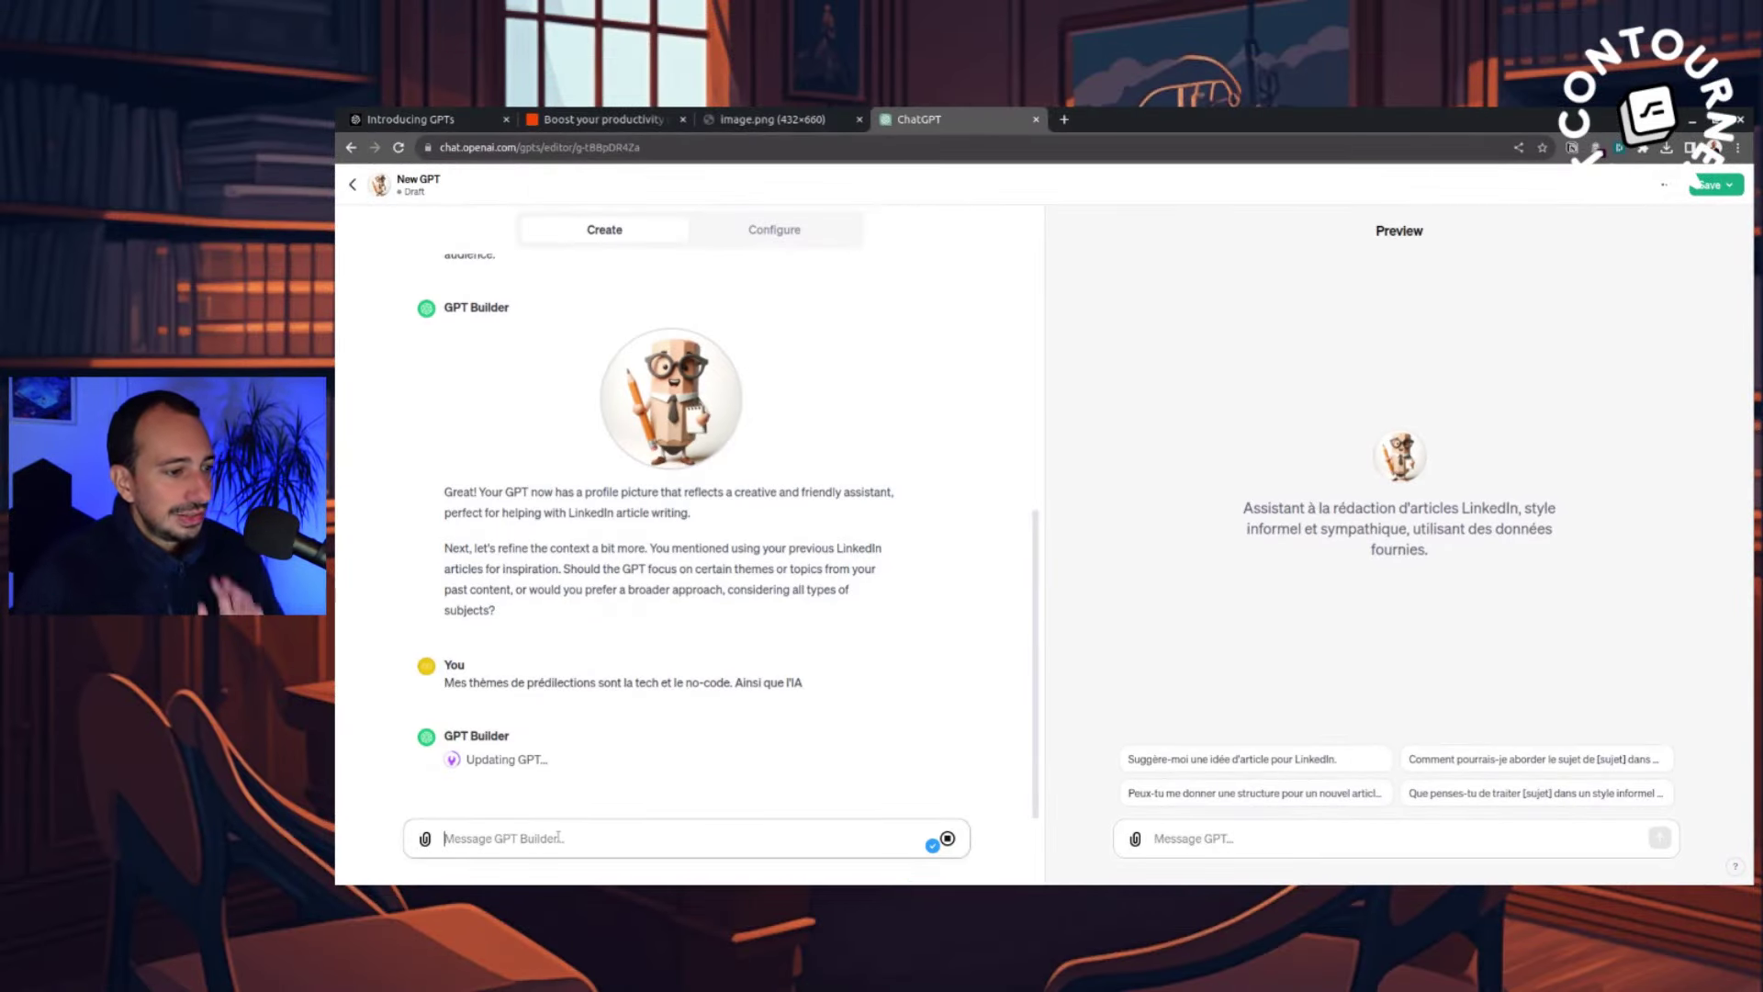